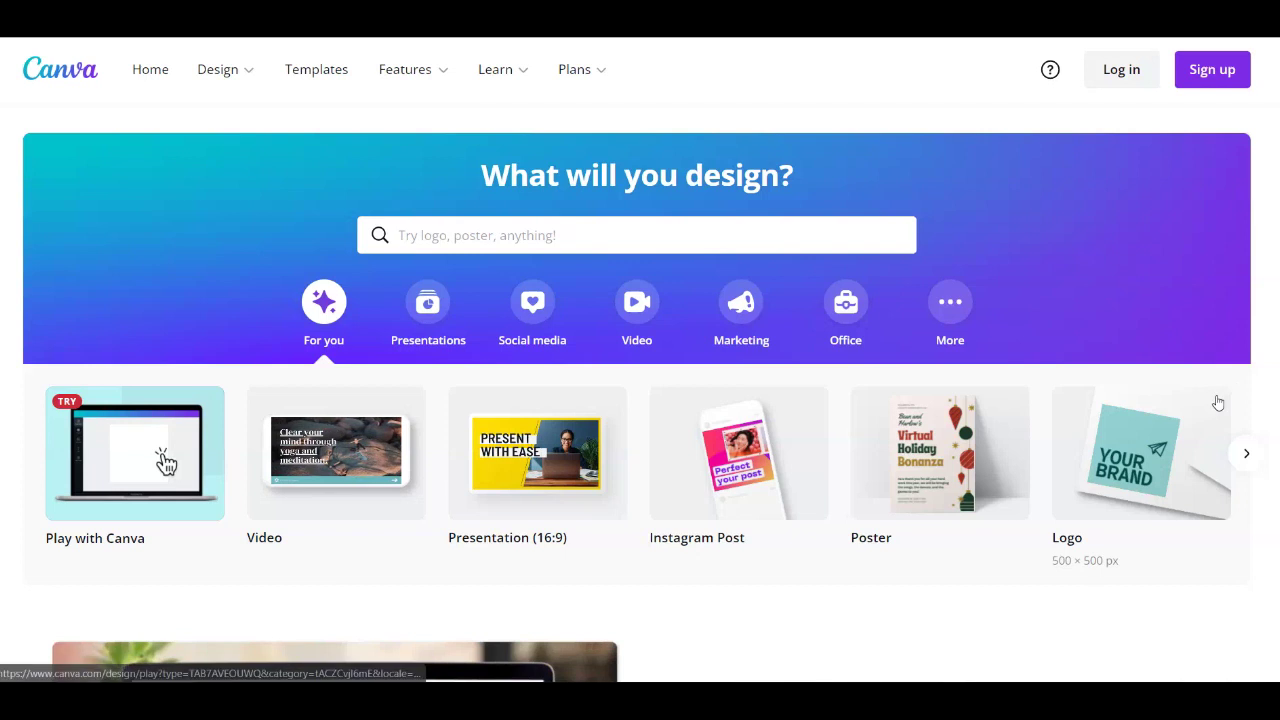
Dismiss the sign-up prompt and search the homepage for 'logo' templates
click(1206, 76)
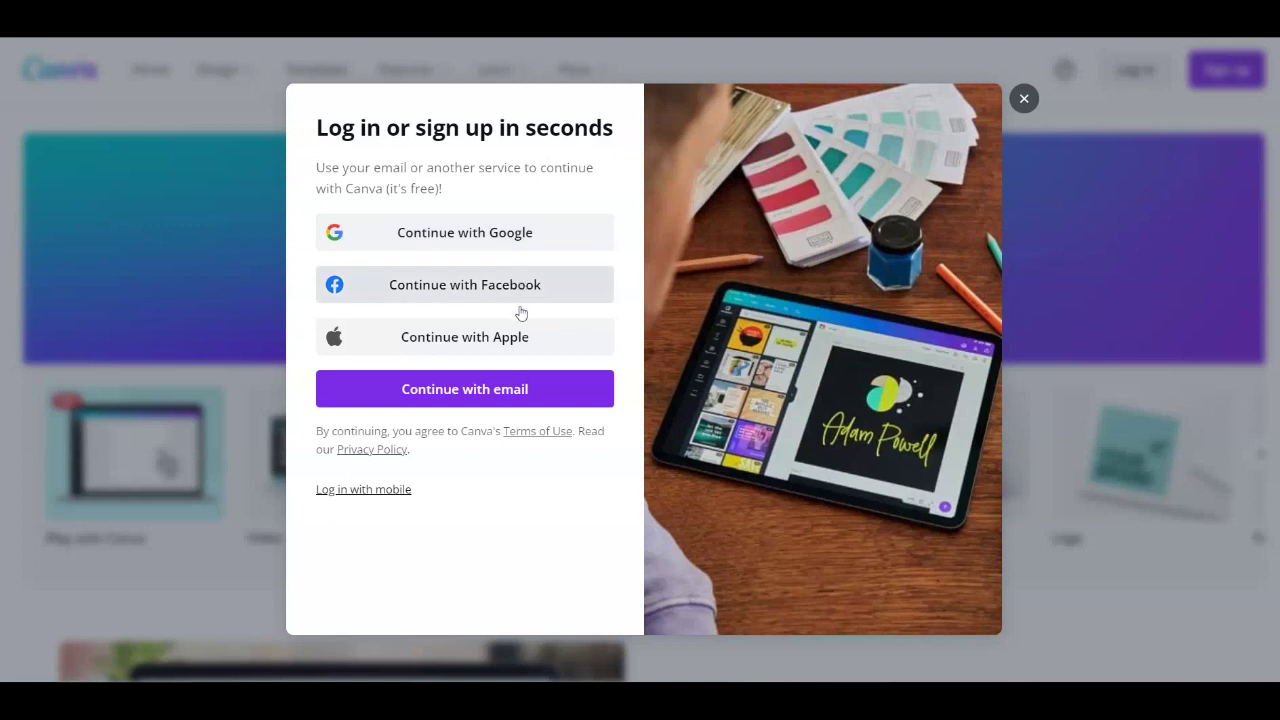
click(531, 399)
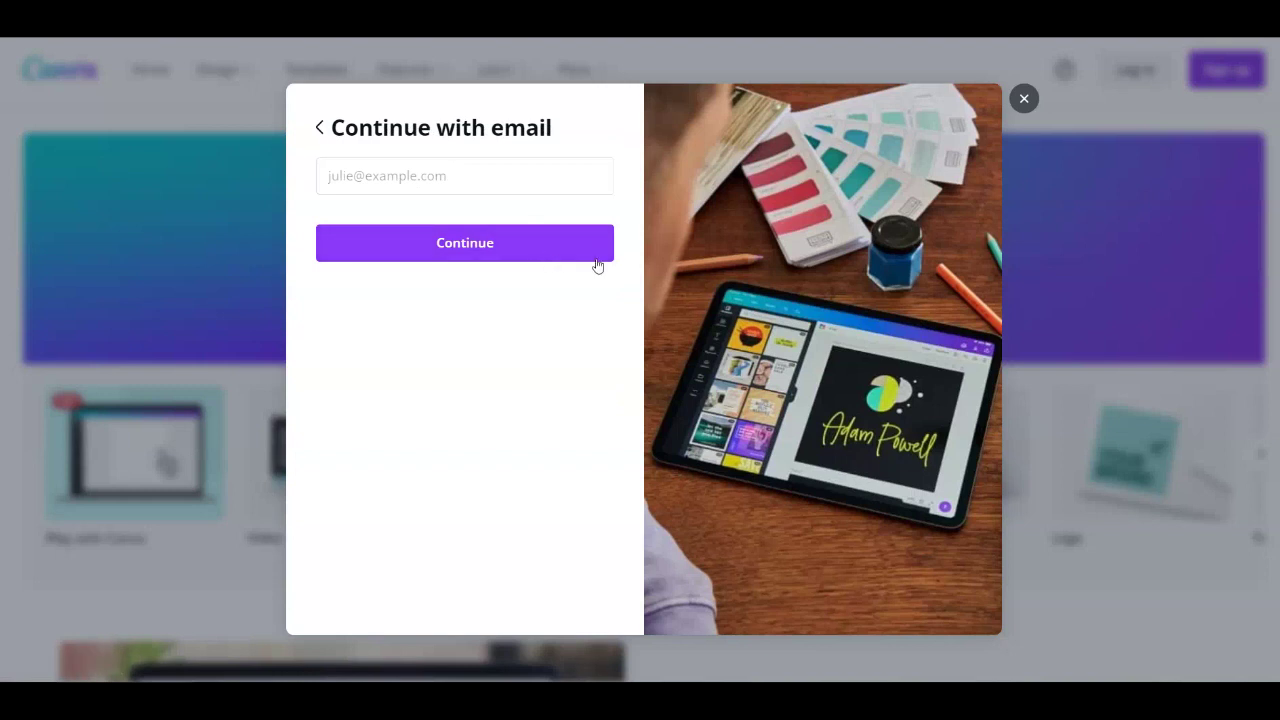
click(321, 129)
click(1022, 98)
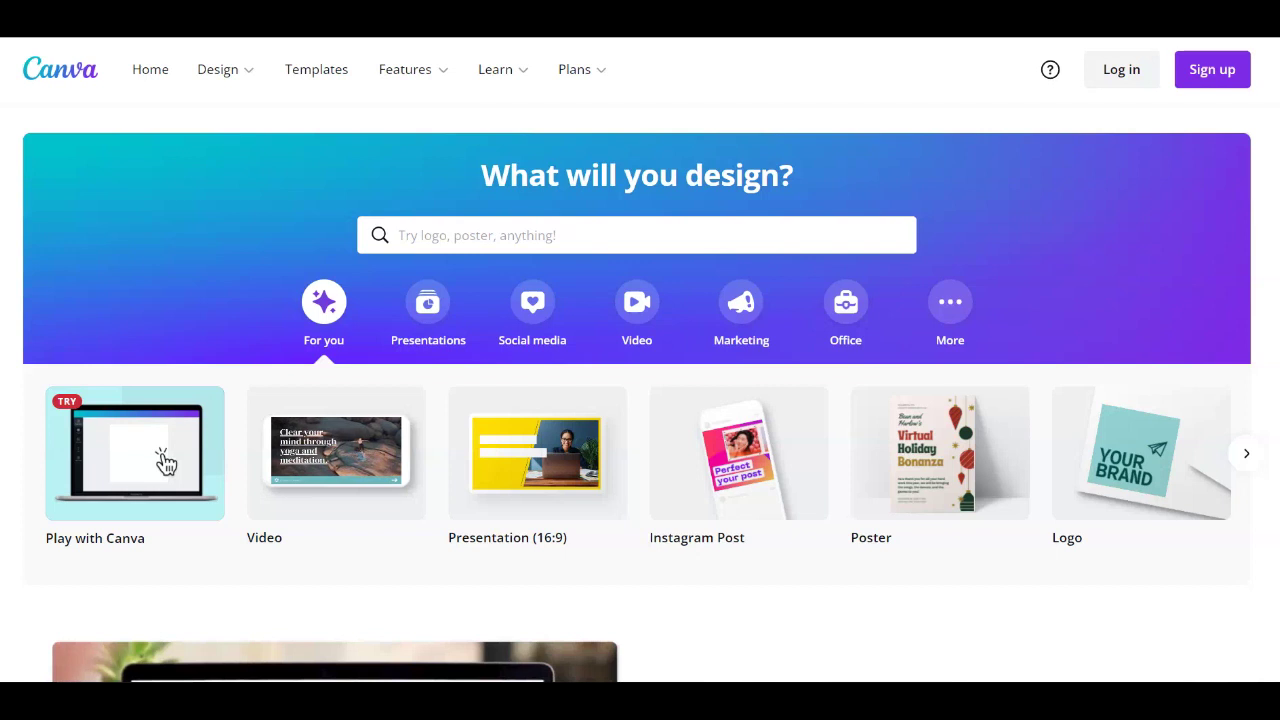
mouse_move(560, 88)
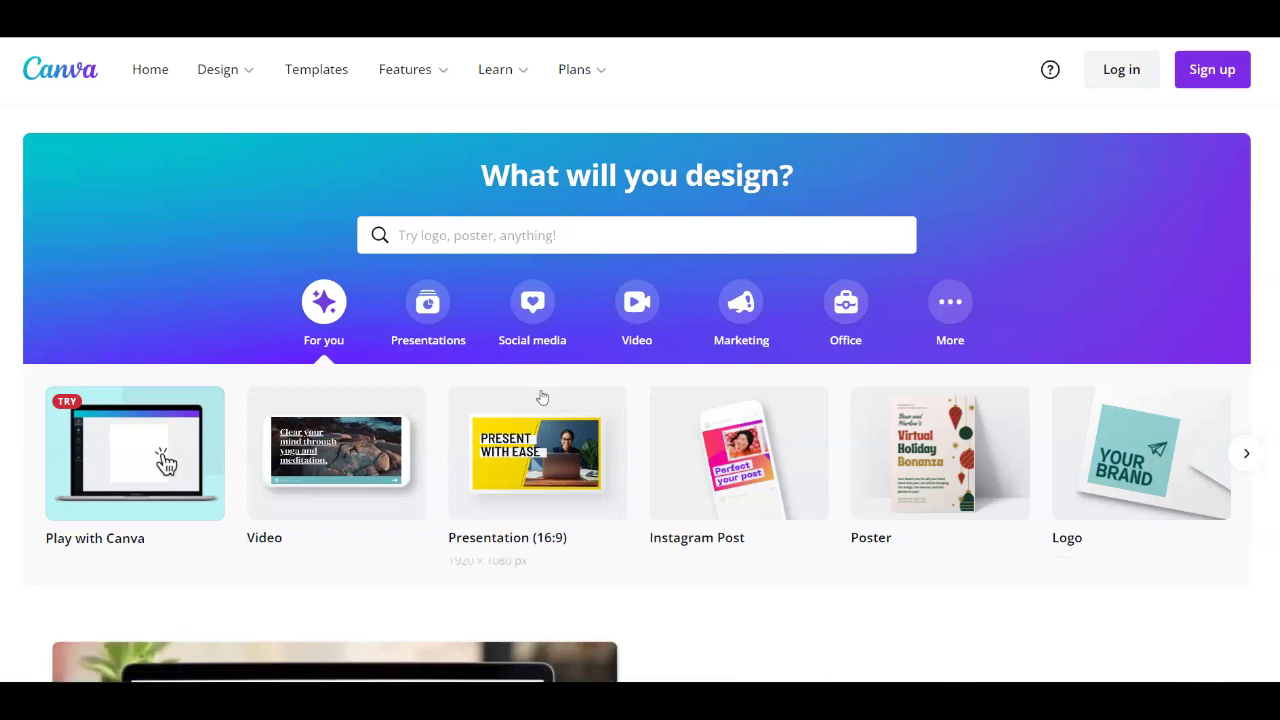
click(517, 238)
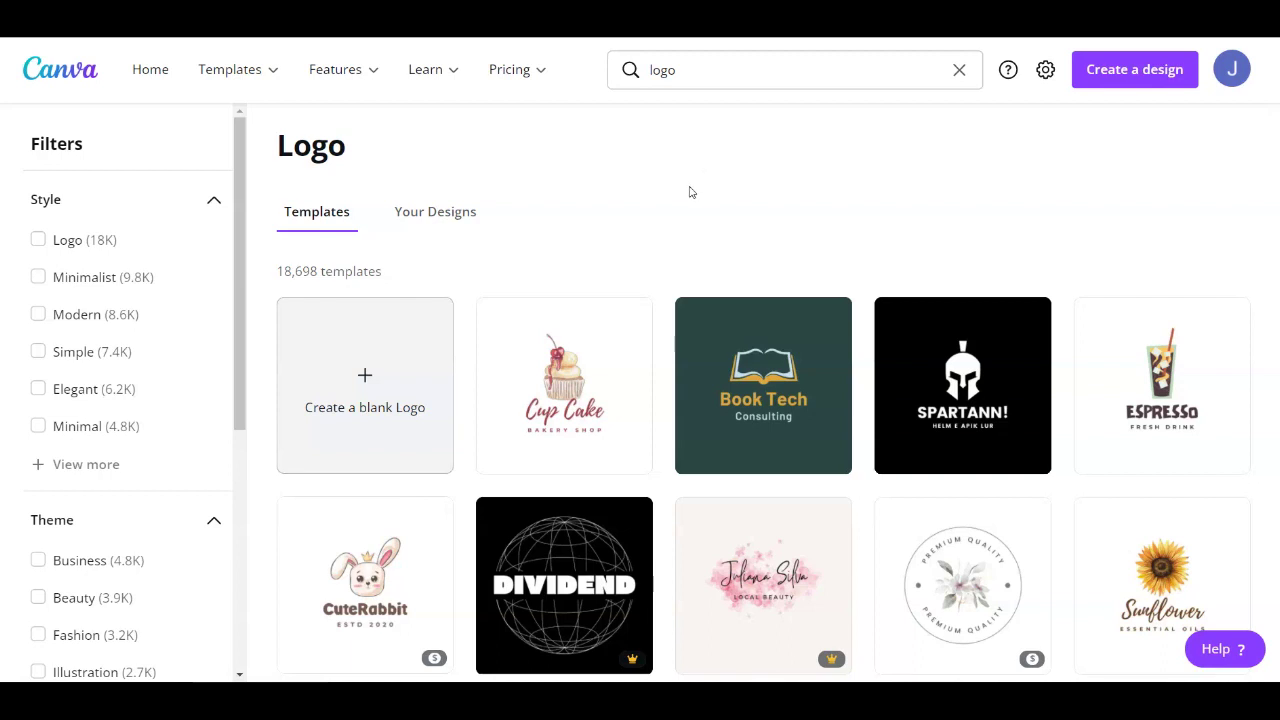
Filter the logo template results to Price > Free only
scroll(690, 195, down, 7)
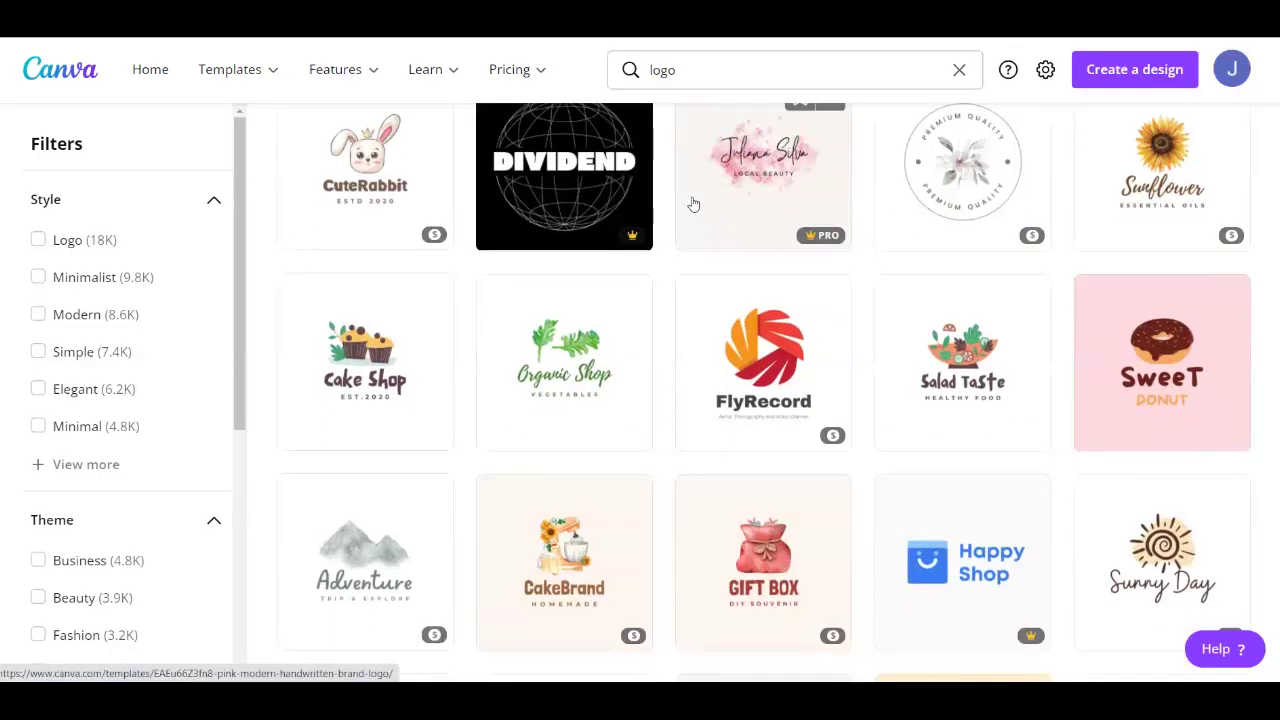
scroll(695, 208, down, 3)
scroll(705, 212, down, 3)
scroll(704, 212, down, 2)
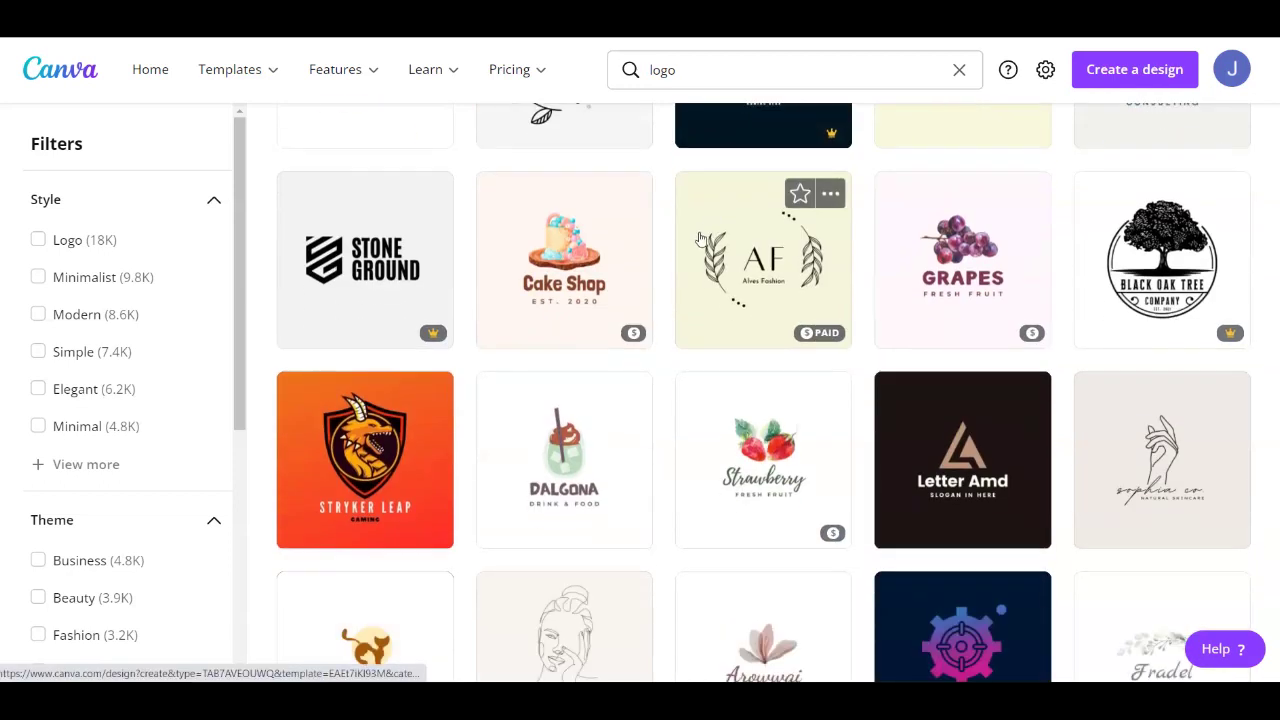
scroll(617, 215, up, 4)
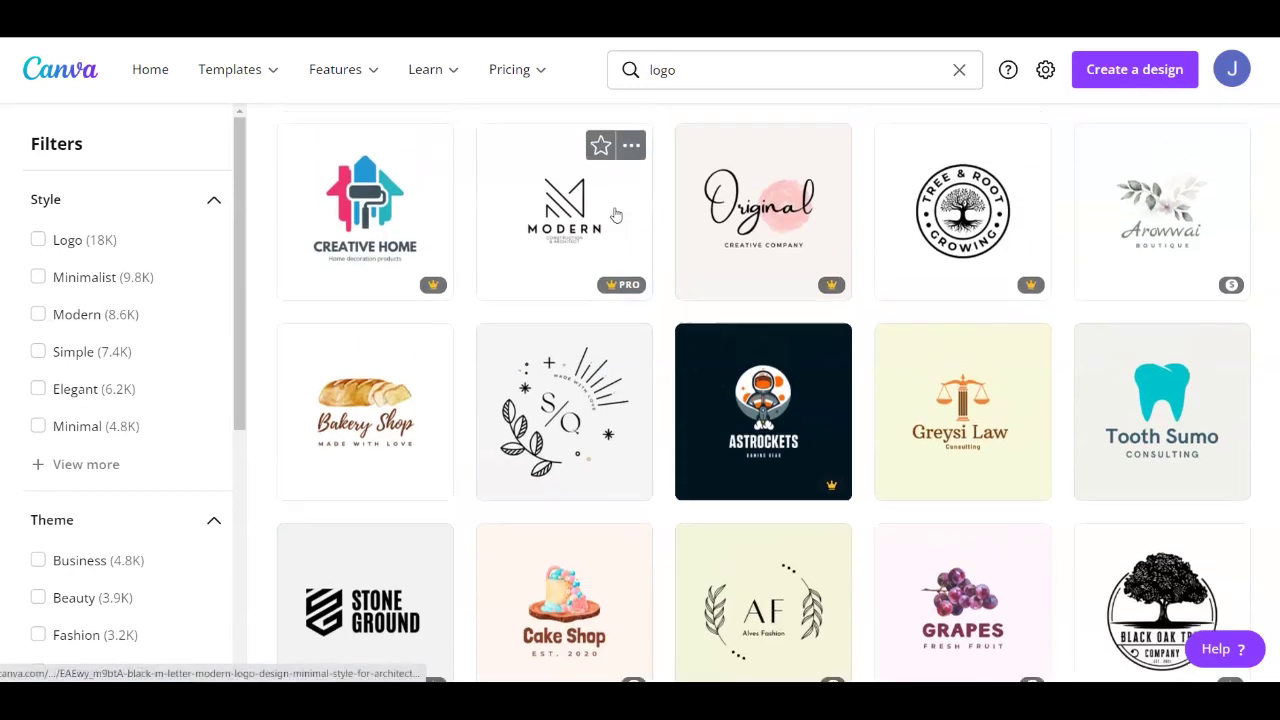
scroll(617, 215, up, 2)
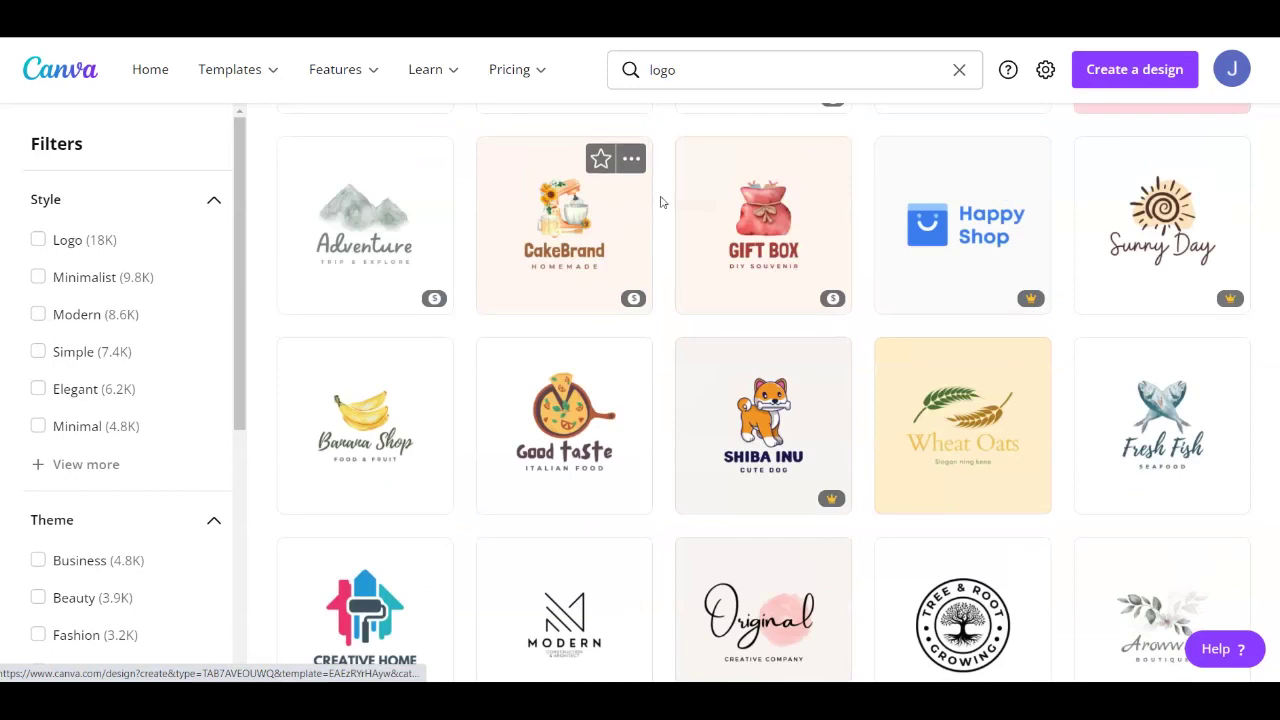
scroll(655, 210, up, 4)
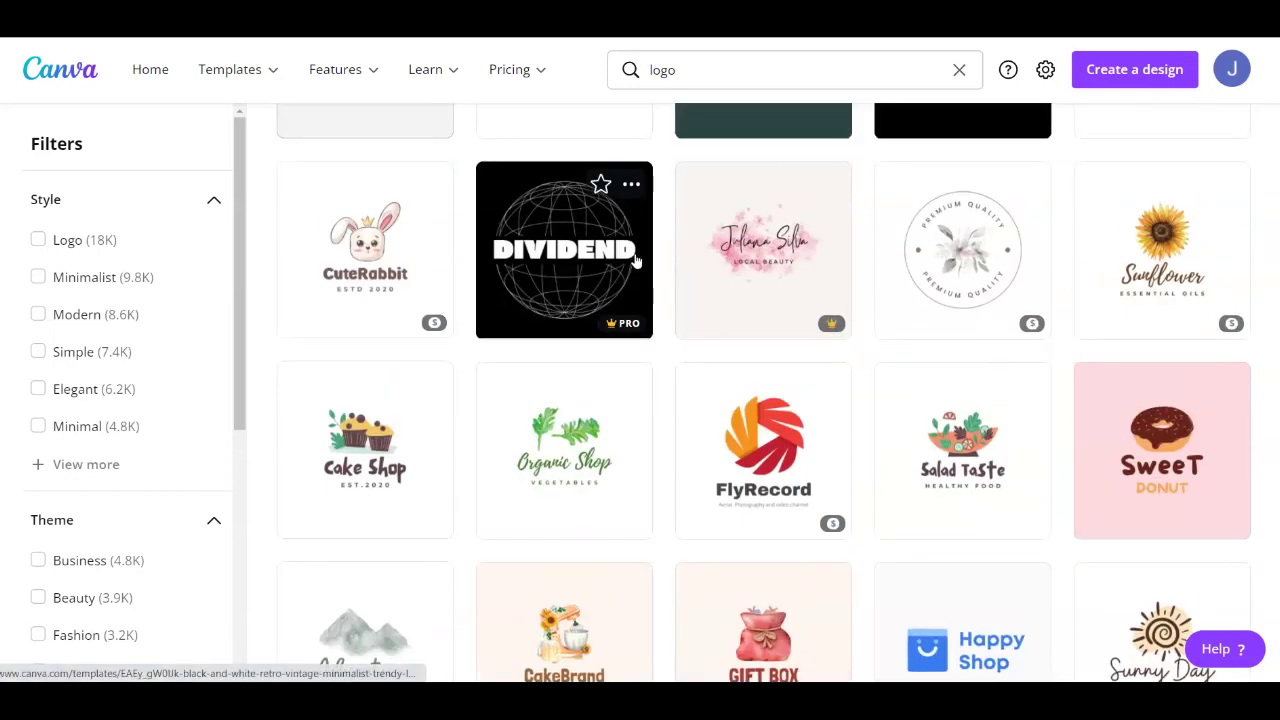
scroll(600, 257, up, 3)
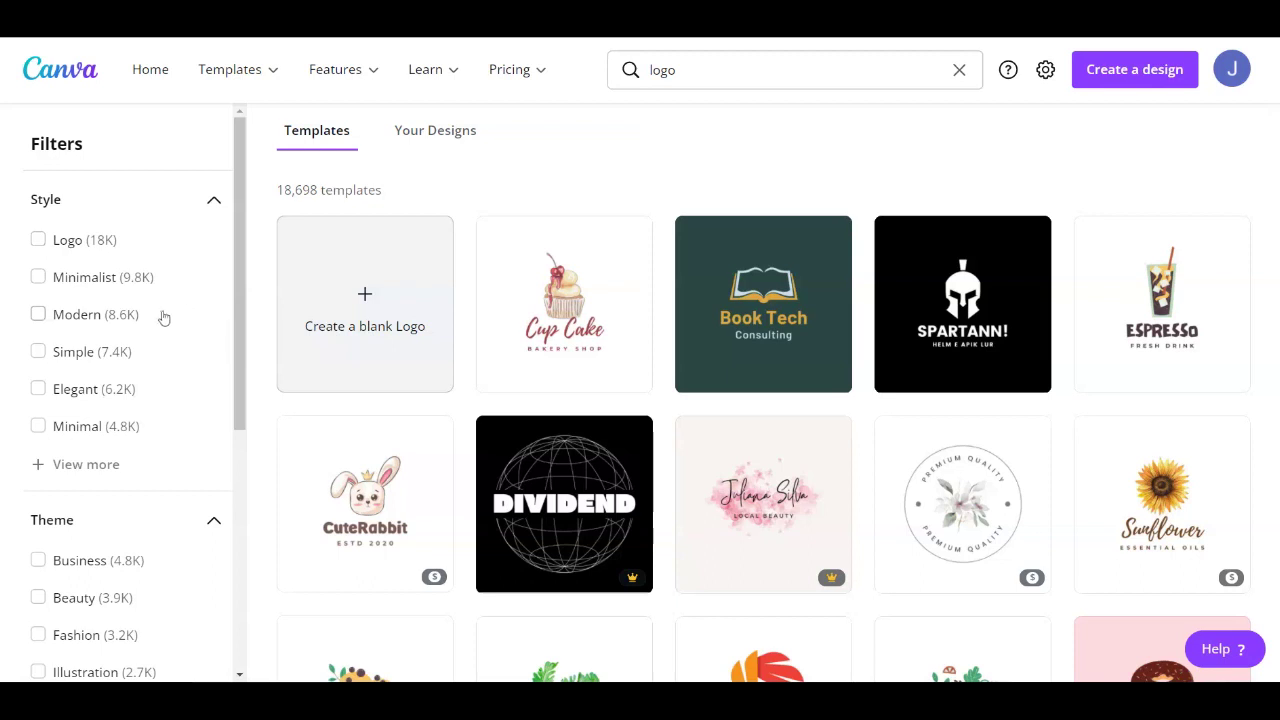
scroll(113, 398, down, 1)
scroll(113, 398, down, 3)
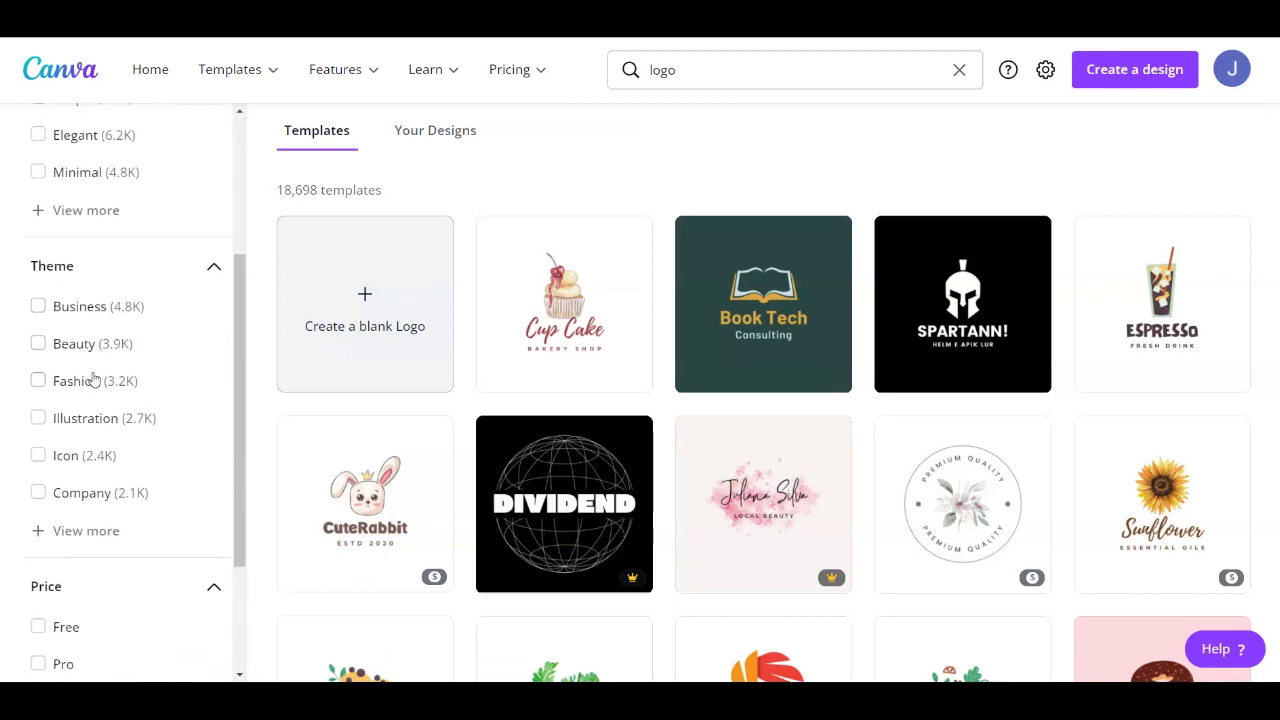
scroll(94, 380, down, 2)
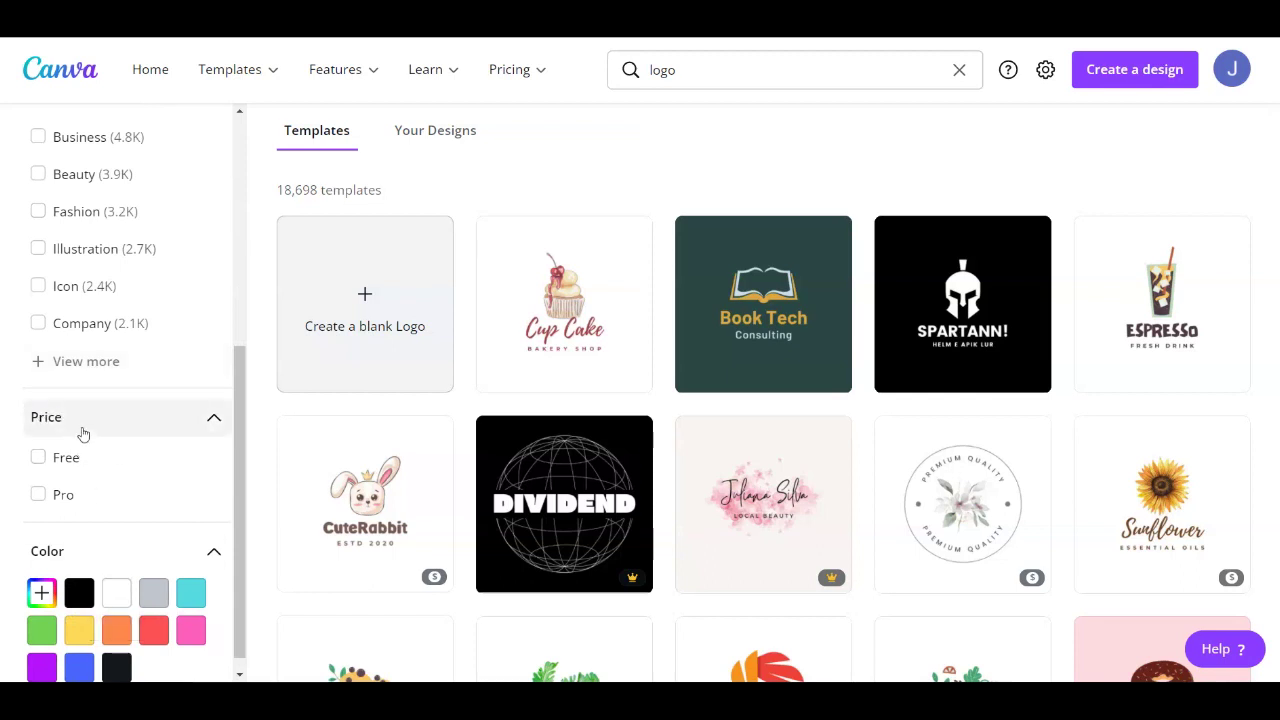
click(67, 465)
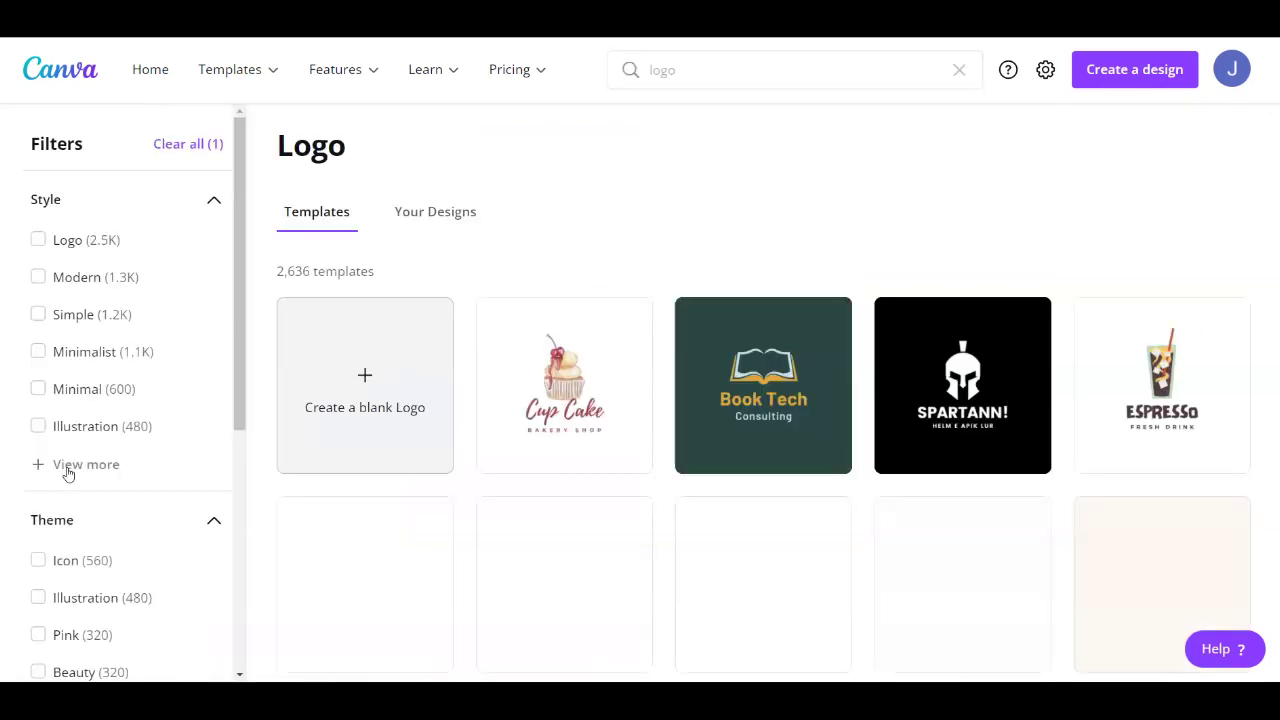
Open the Watercolor Cup Cake Bakery Logo template in the editor
scroll(1090, 440, down, 10)
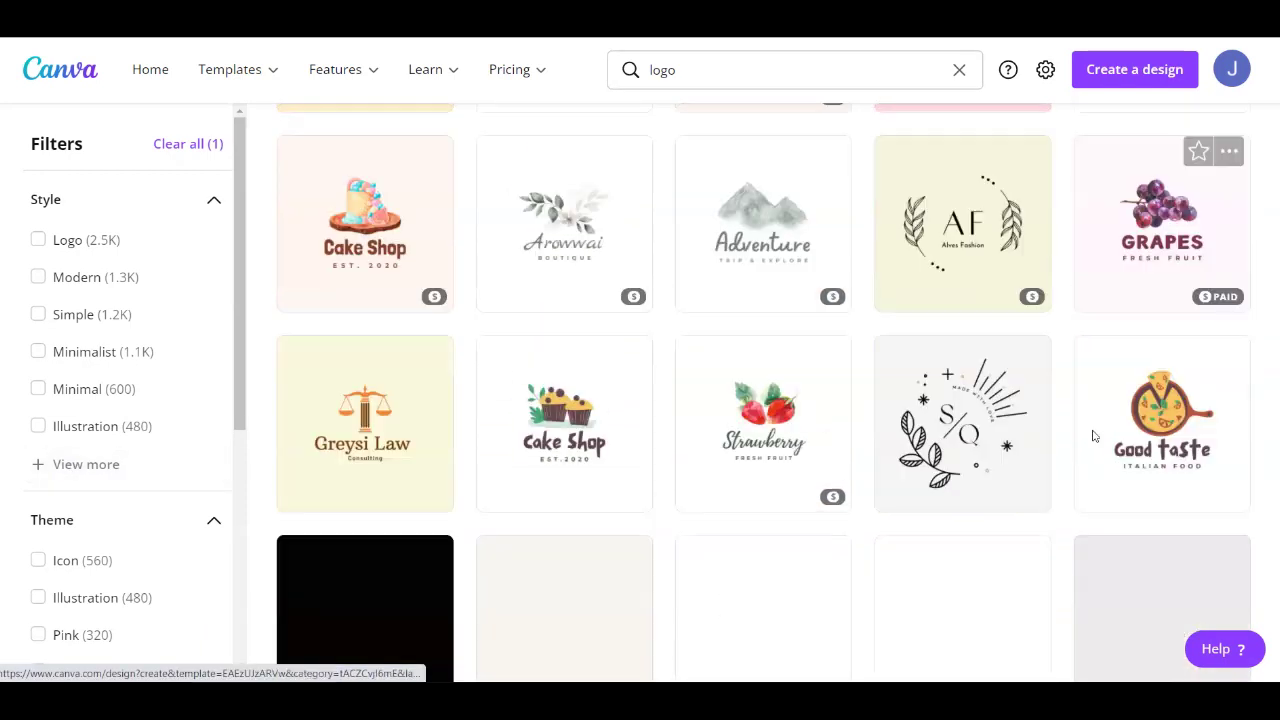
scroll(1088, 460, up, 3)
scroll(1087, 459, up, 6)
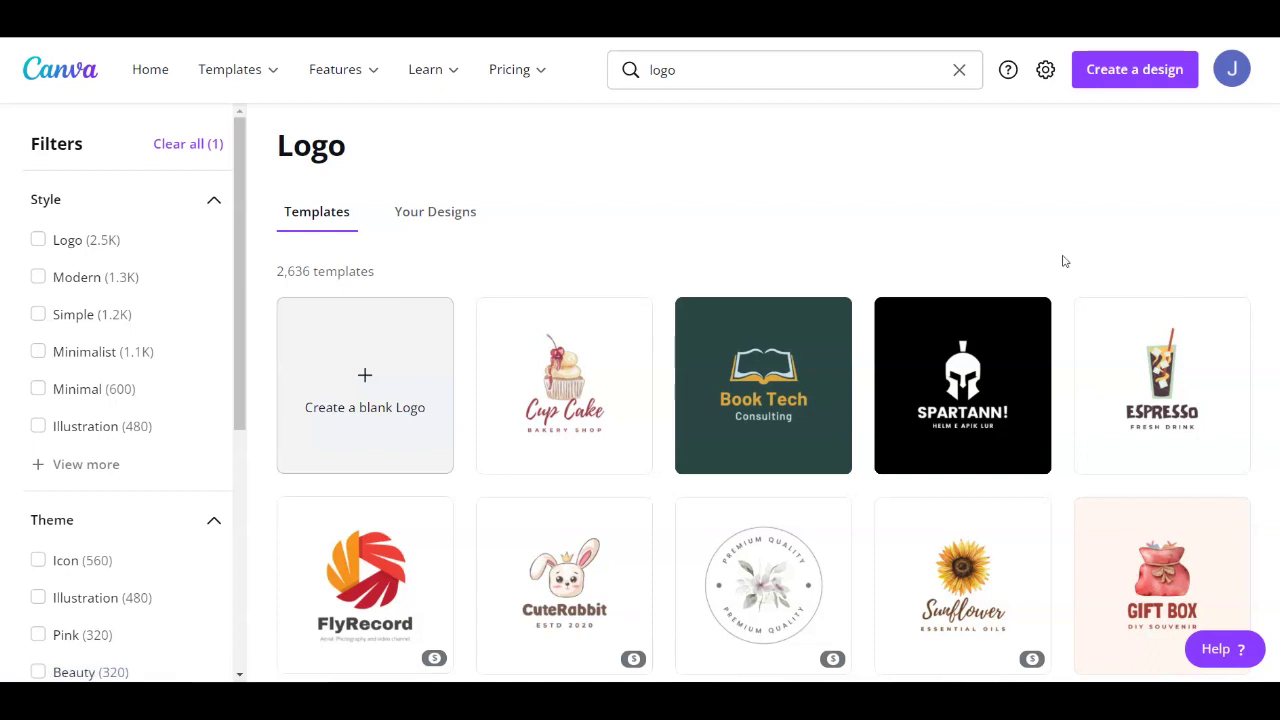
click(533, 376)
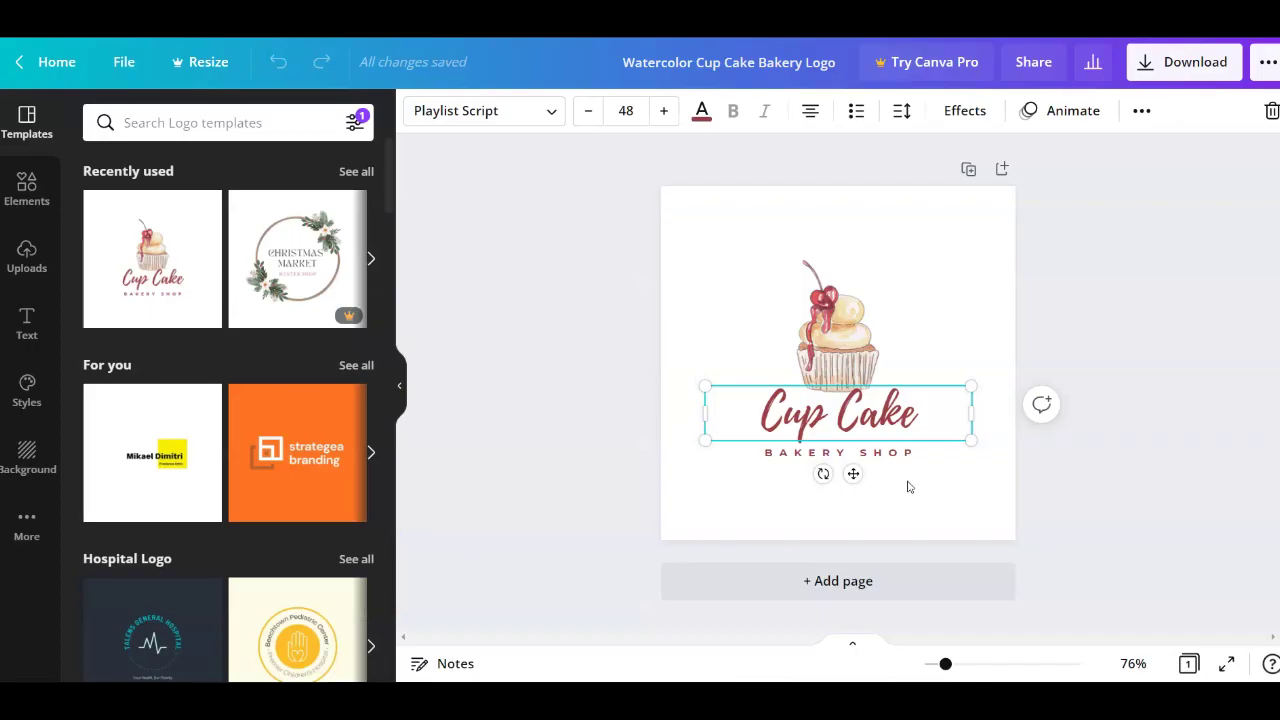
Deselect the Cup Cake text and scroll through the Templates panel
click(1182, 345)
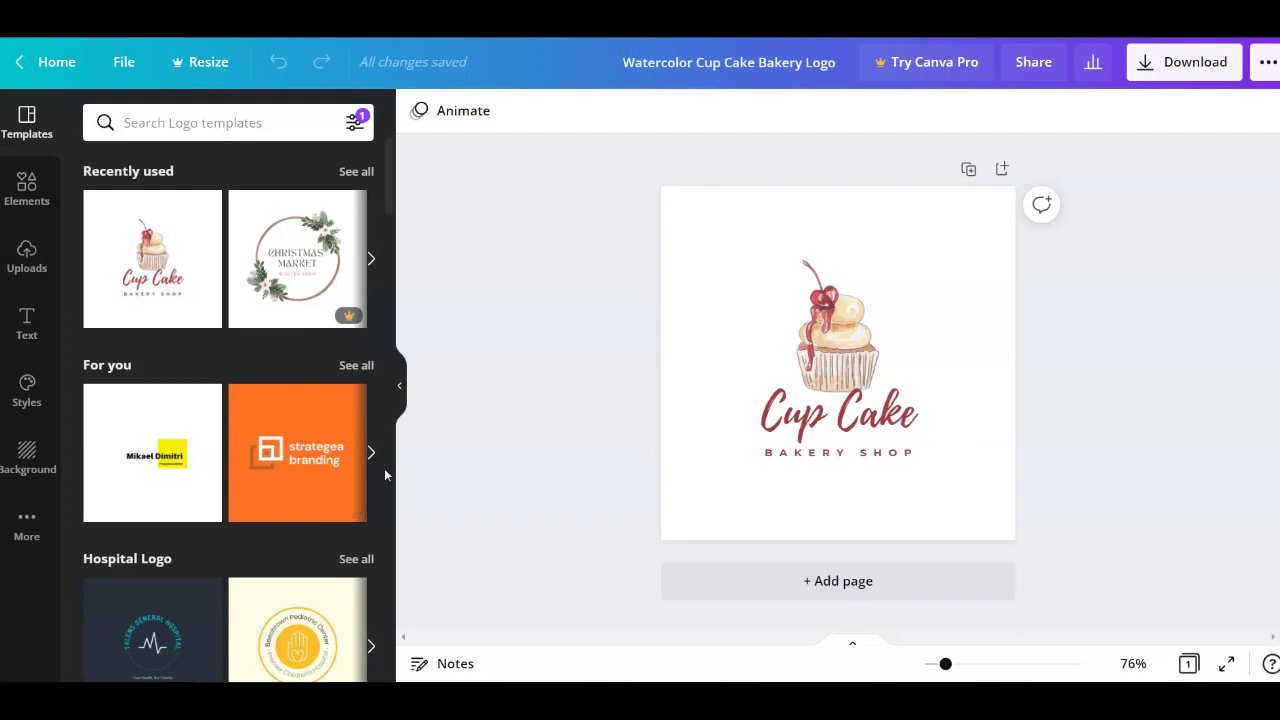
scroll(345, 568, down, 3)
scroll(343, 560, down, 2)
scroll(345, 560, up, 5)
Try the Bodoni FLF and Chunk Five styles, undo both, and select the Cup Cake heading
click(26, 378)
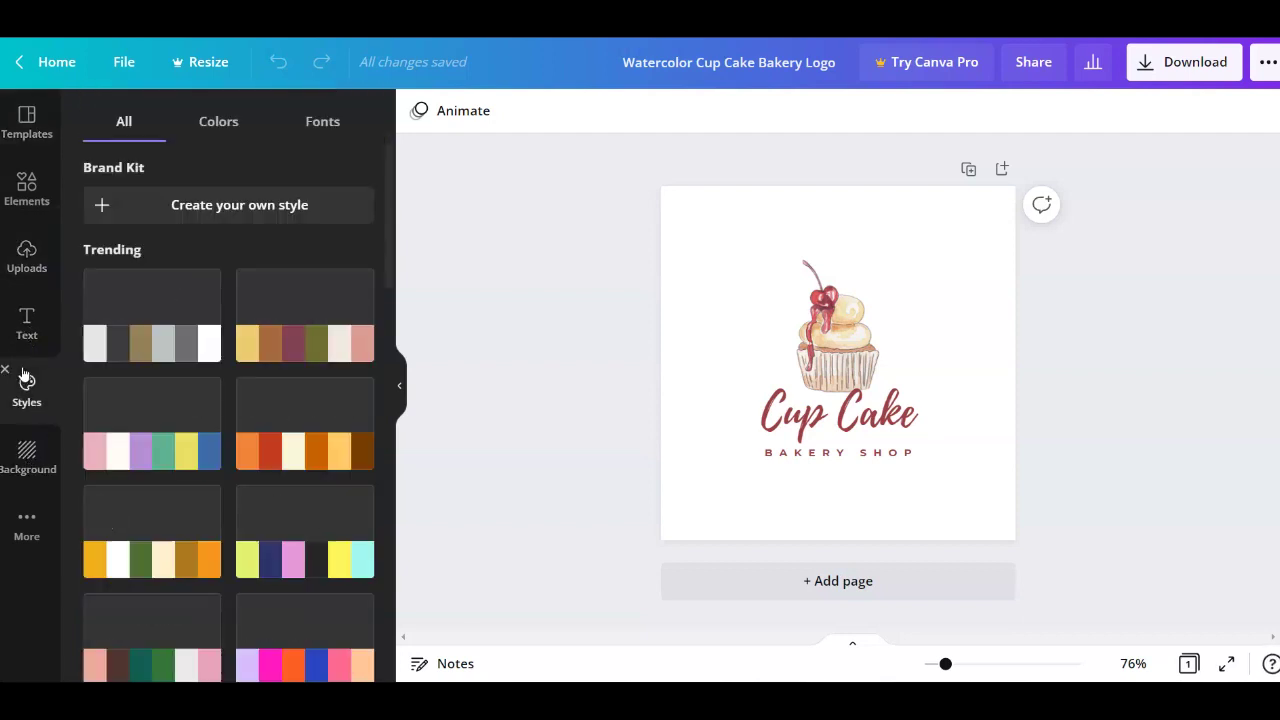
click(168, 341)
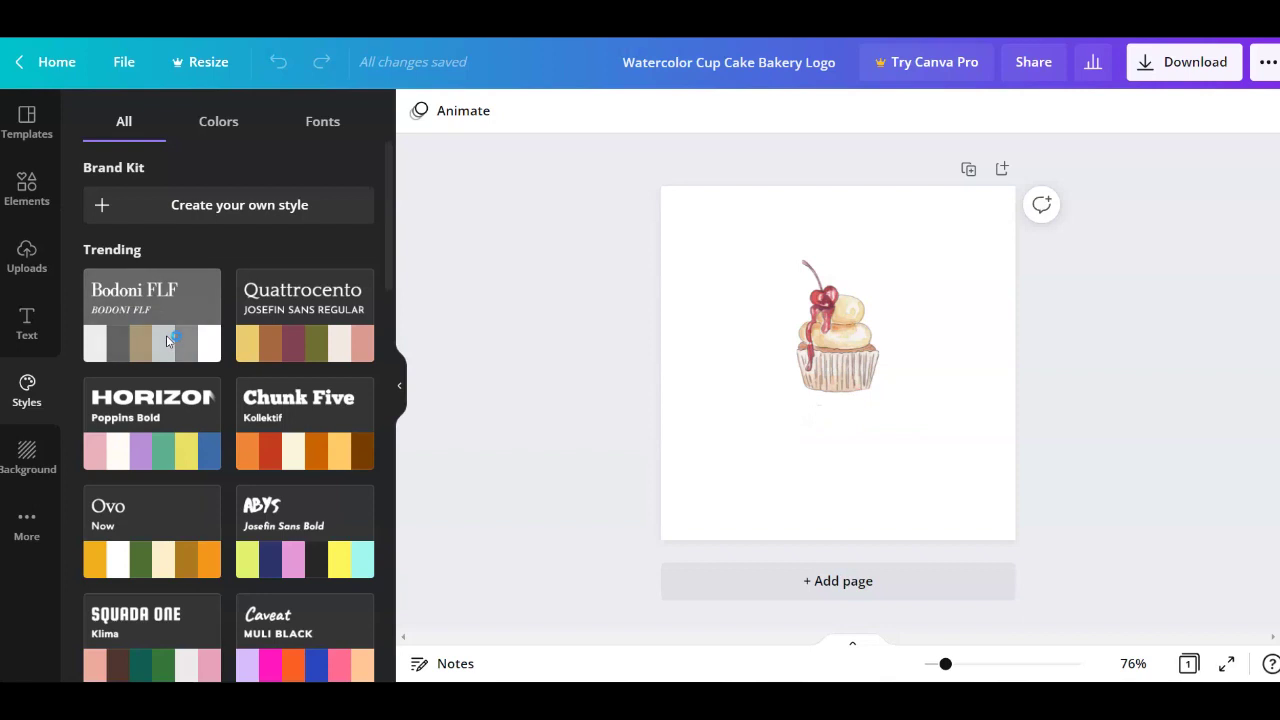
click(322, 432)
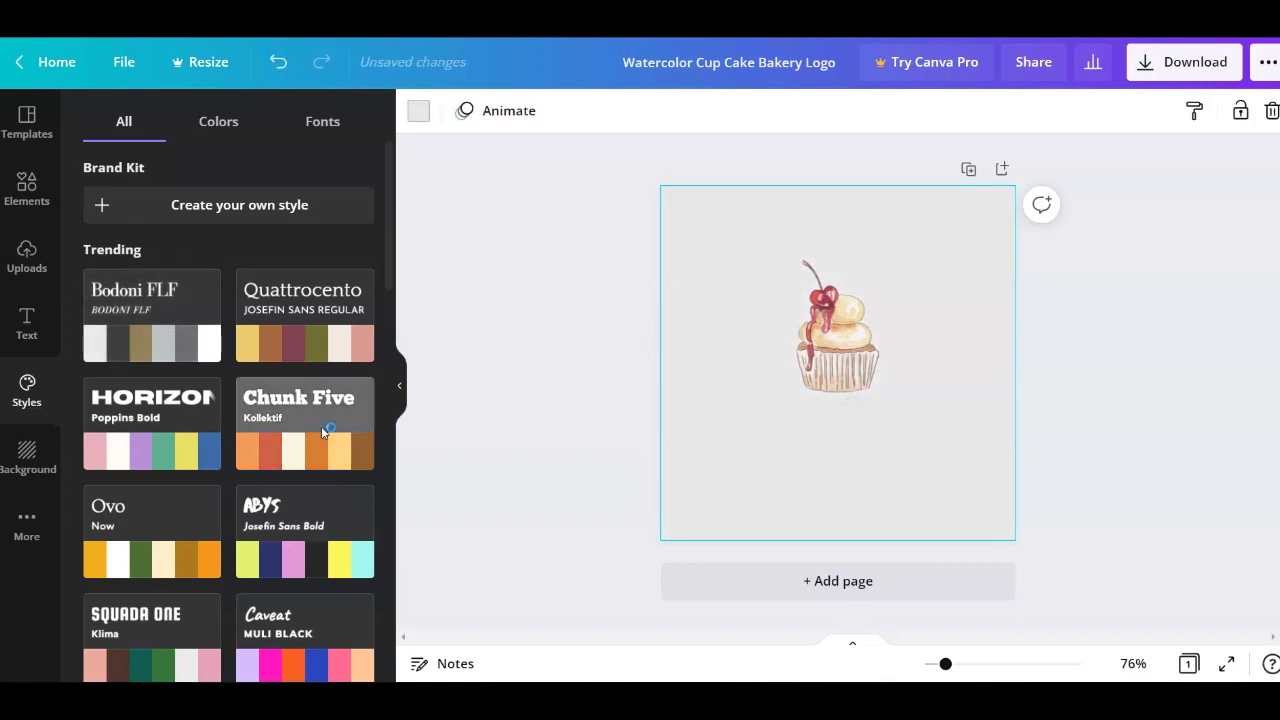
click(278, 62)
click(278, 62)
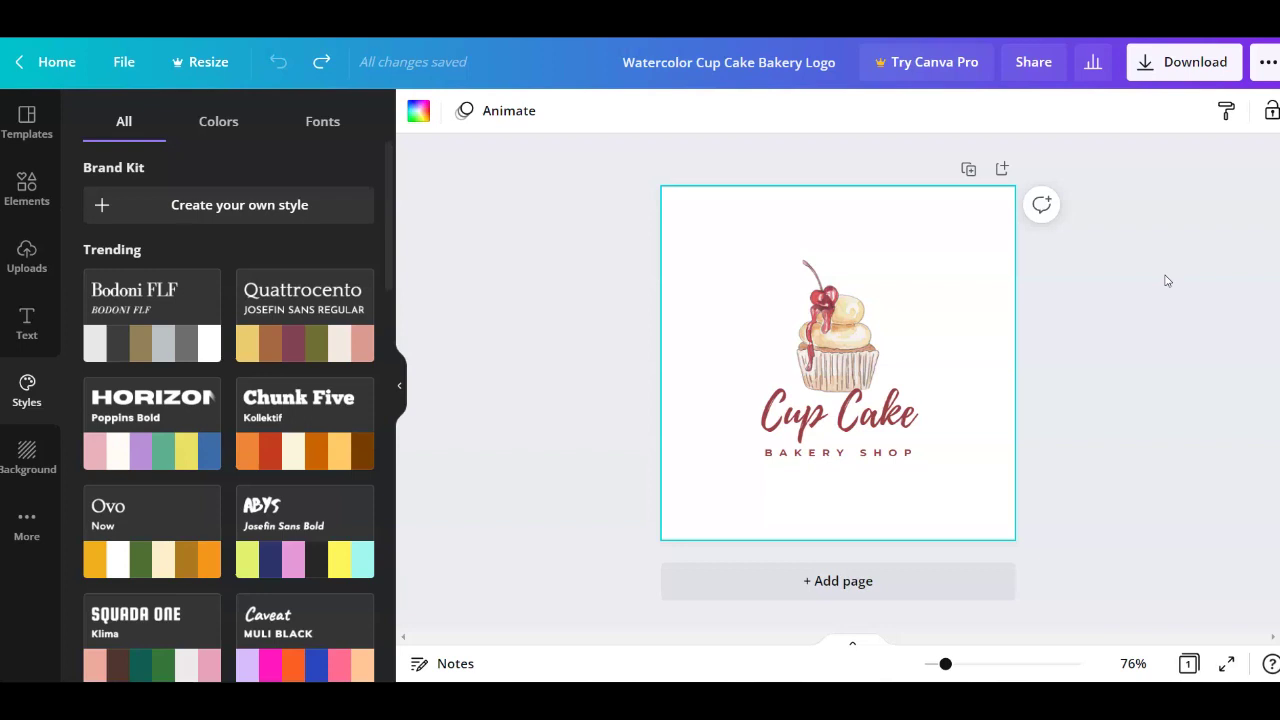
click(848, 421)
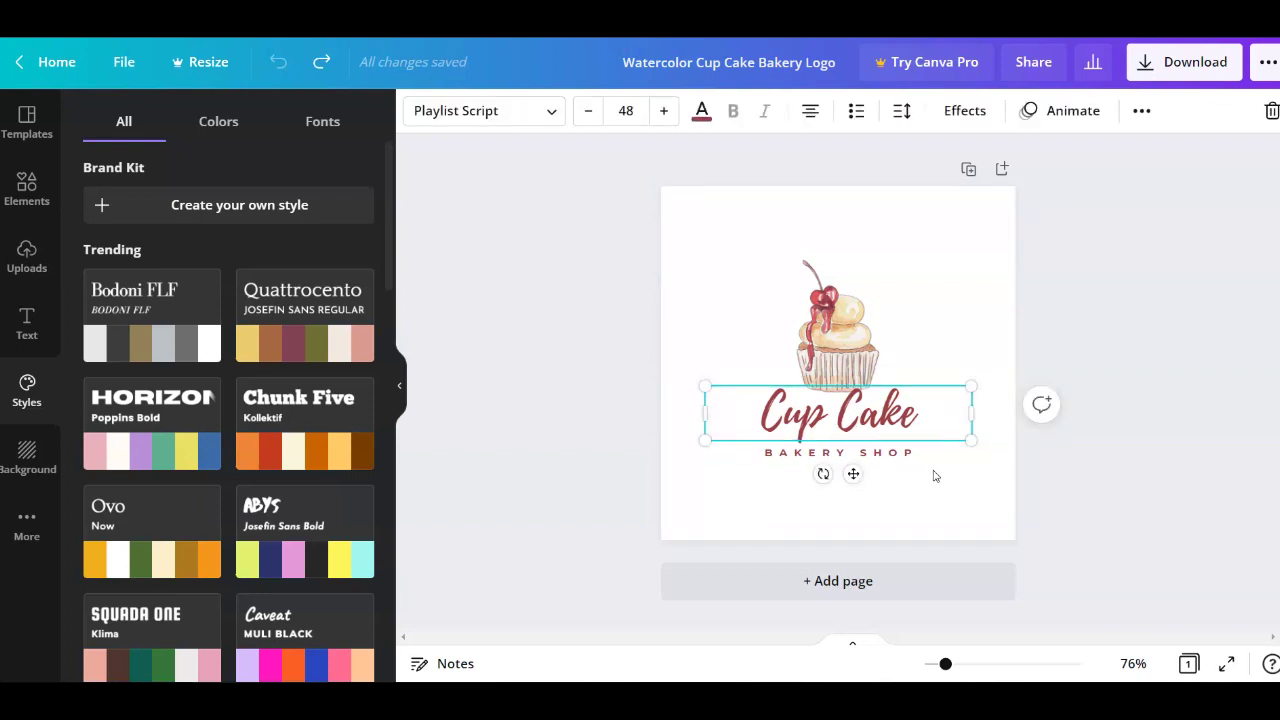
Add the owner's name before the heading and pluralise it to 'Cup Cakes'
click(774, 410)
click(776, 411)
text(Lind)
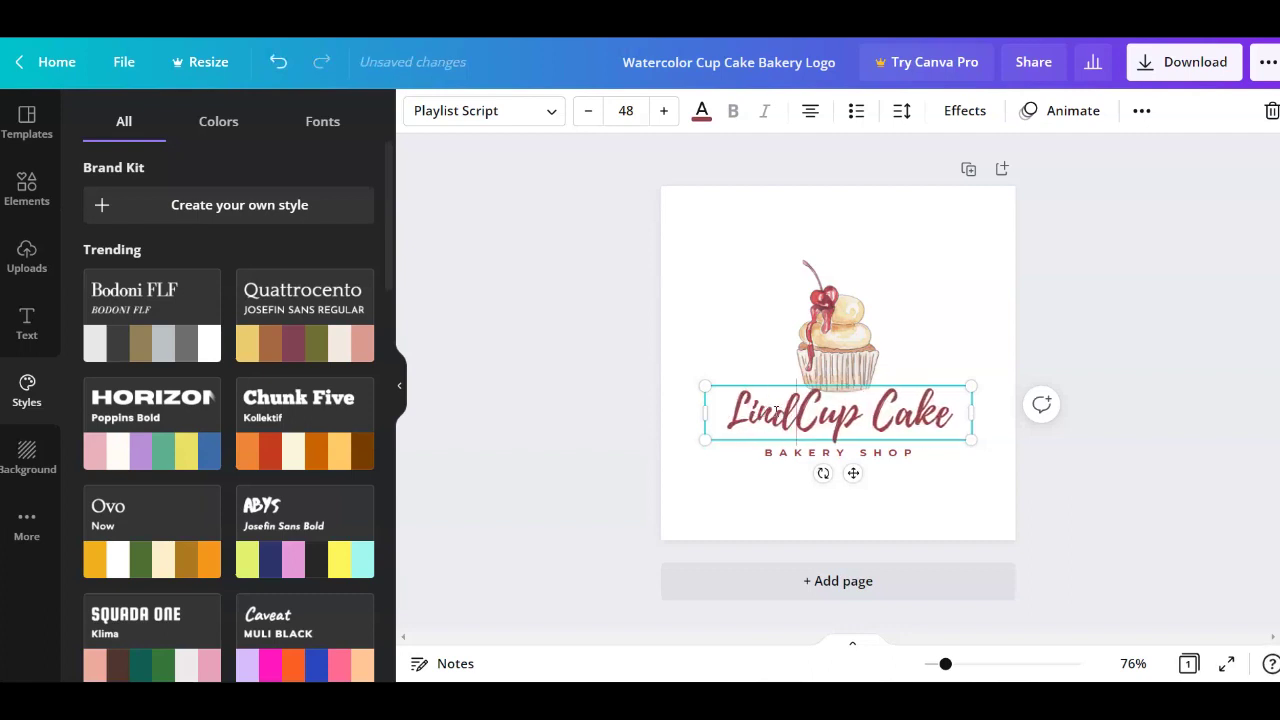
text(sey's)
key(End)
text(s)
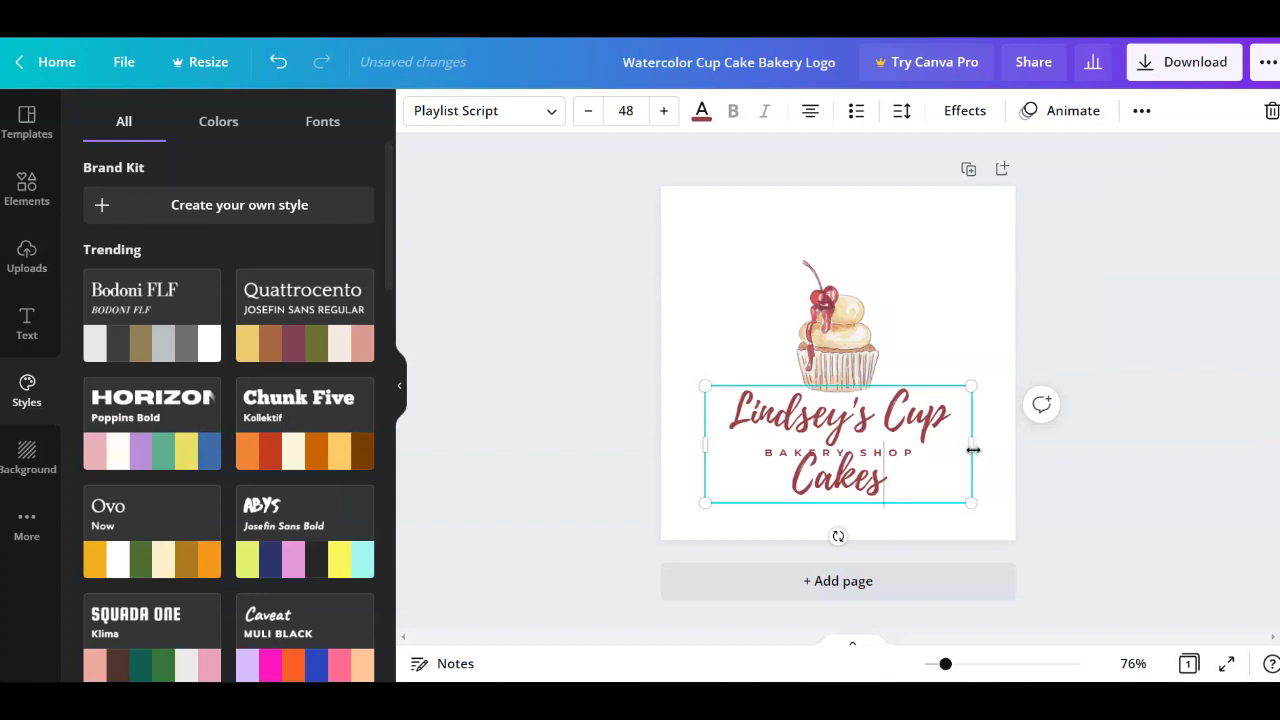
Widen the title text box so it spans the full page width on one line
drag(975, 454, 1065, 451)
drag(943, 434, 900, 426)
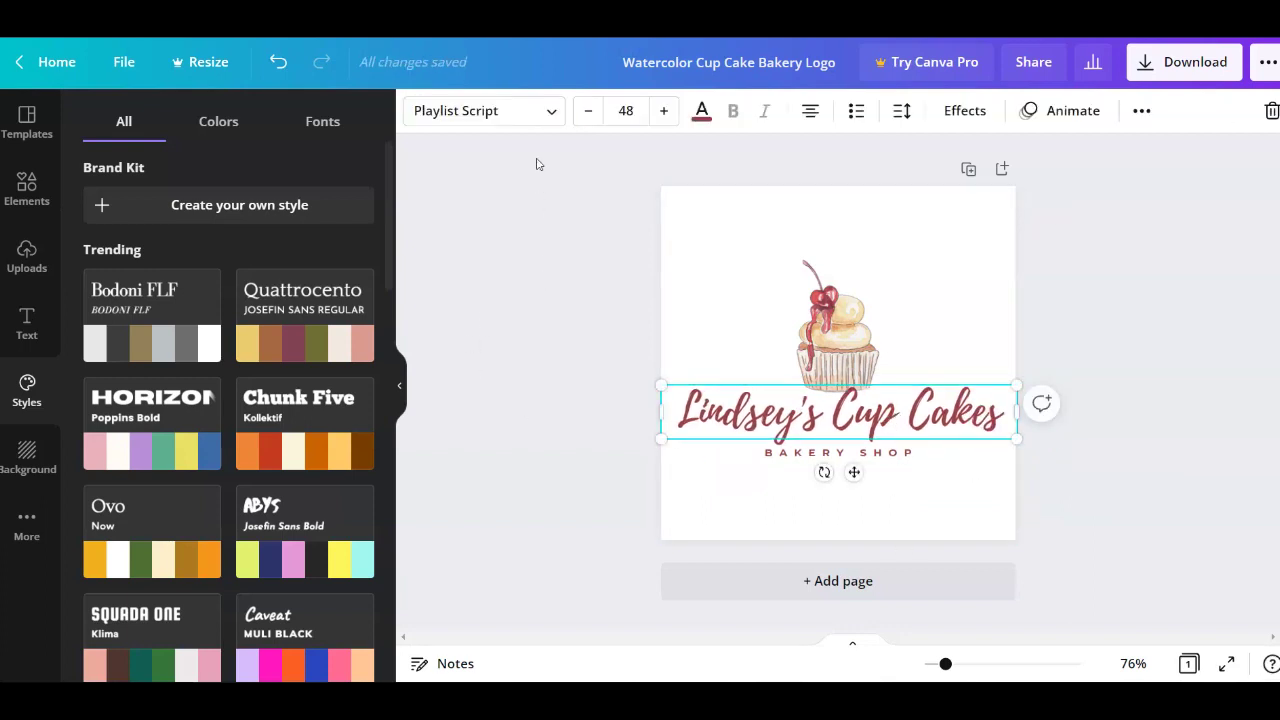
click(552, 114)
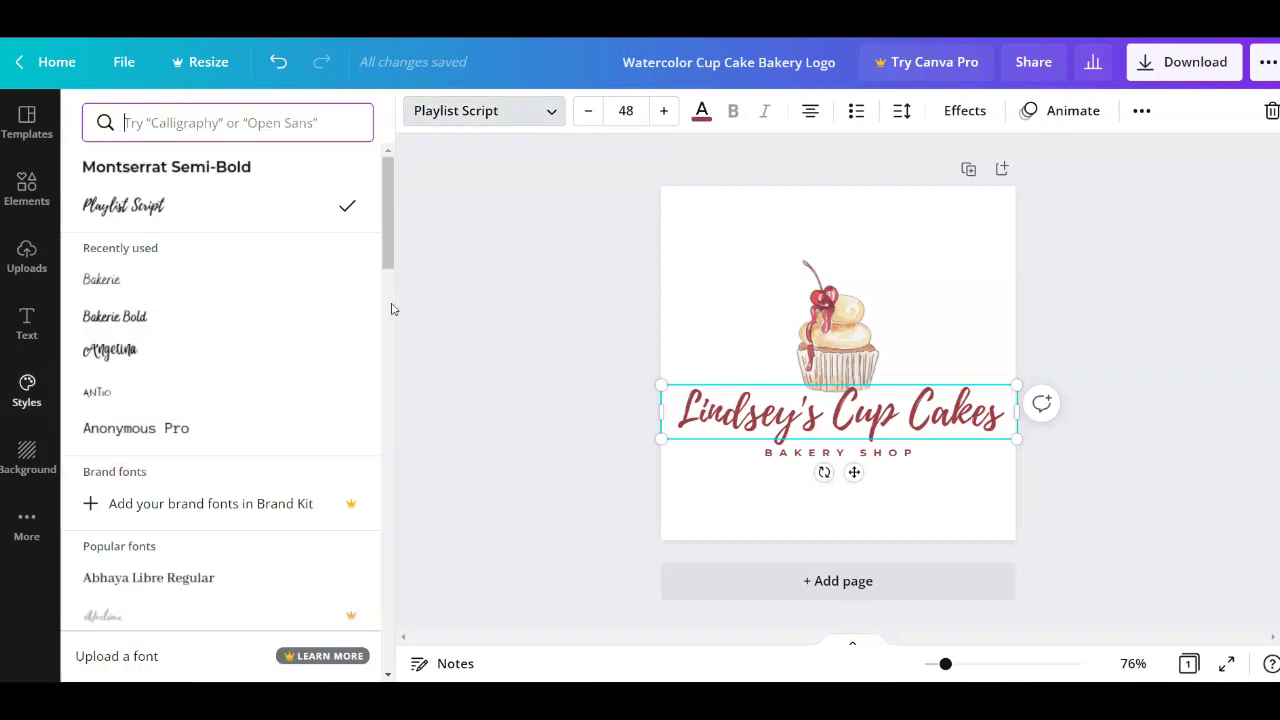
Set the title in the Bakerie font and apply the Curve text effect
click(192, 281)
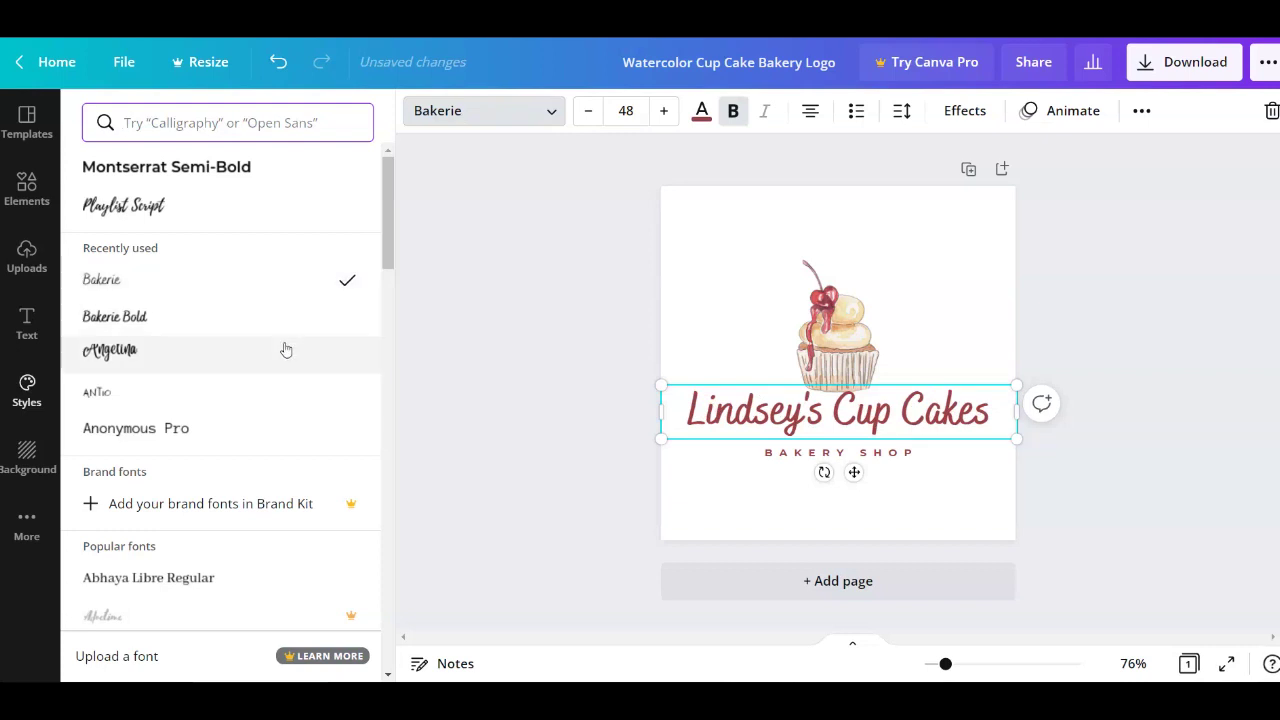
click(972, 116)
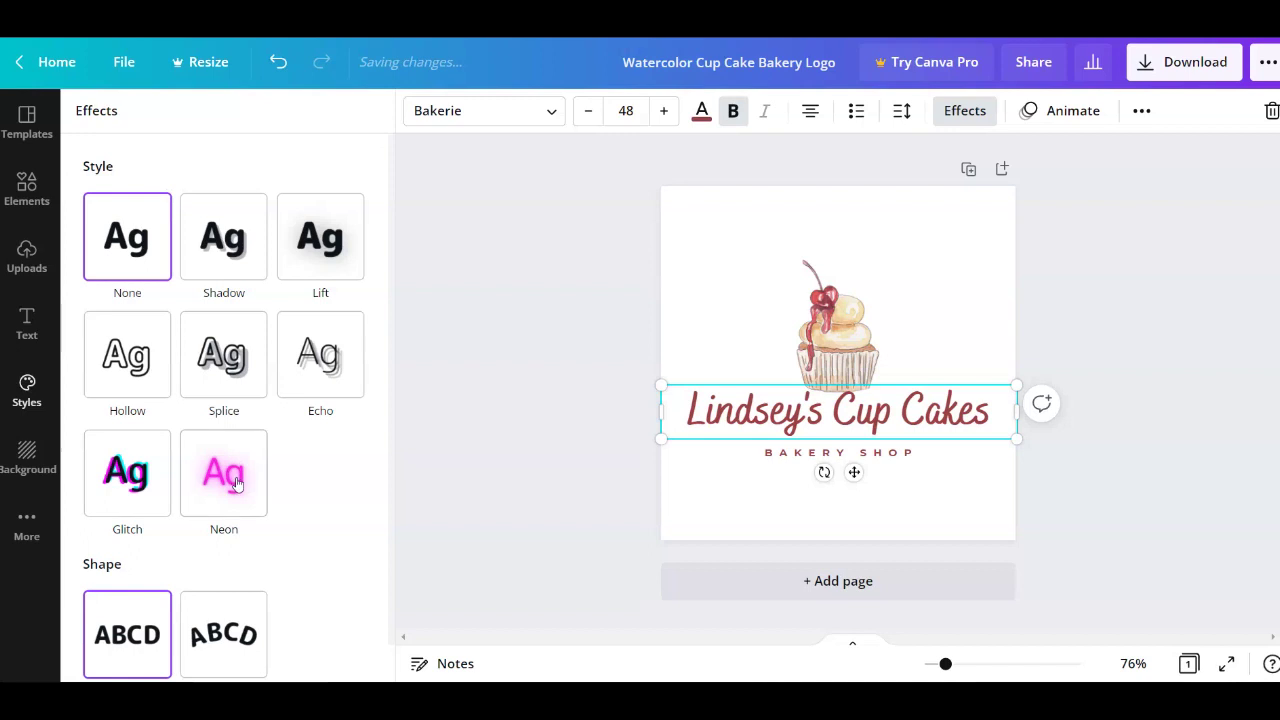
scroll(120, 450, down, 1)
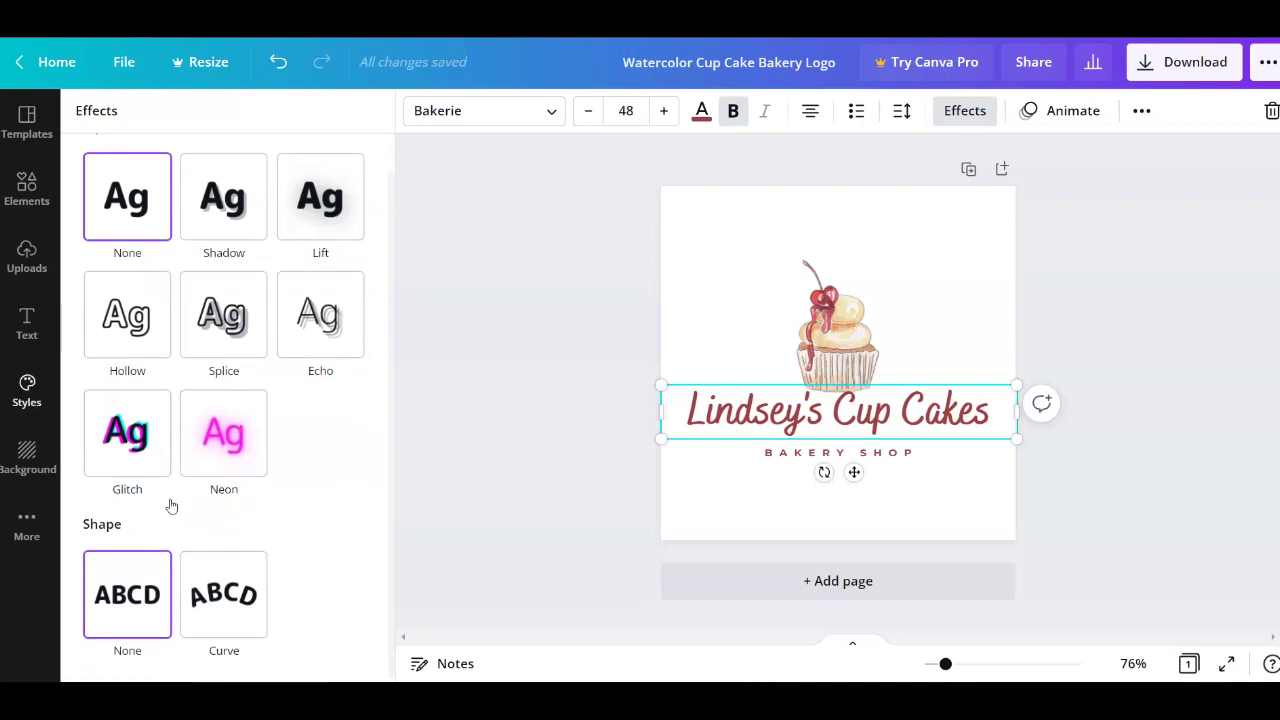
click(237, 605)
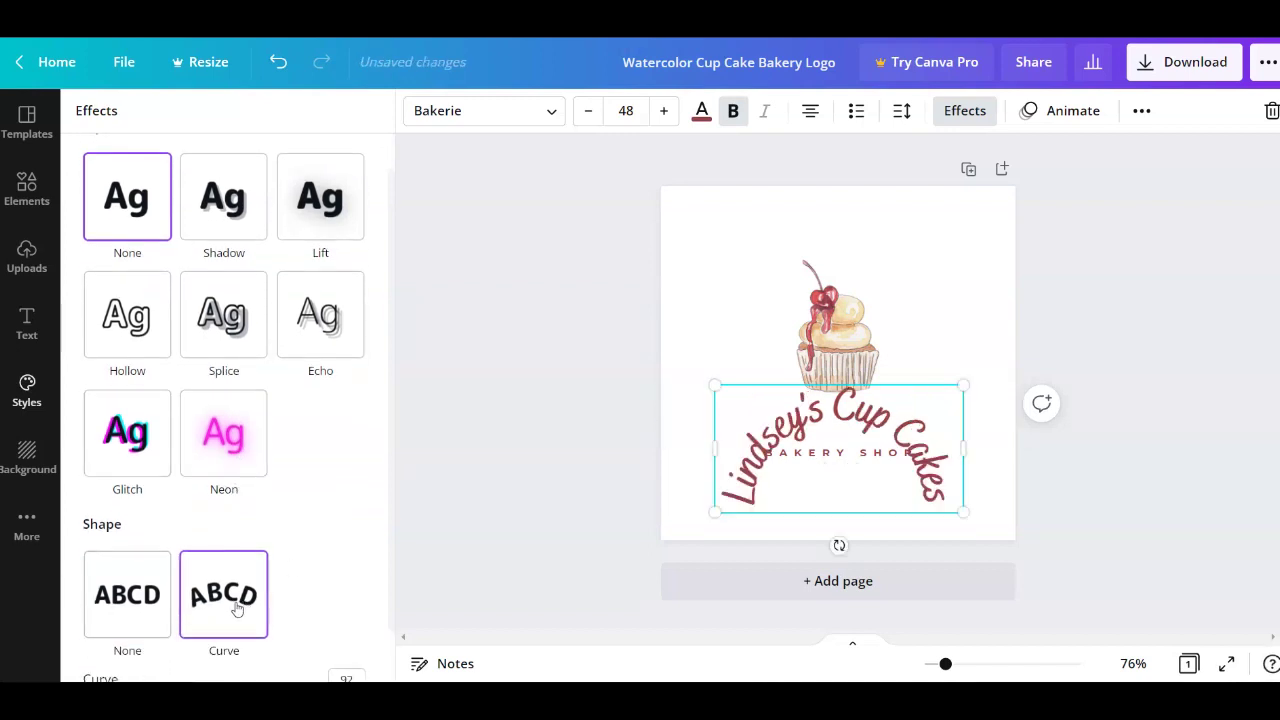
scroll(300, 600, down, 1)
drag(354, 651, 156, 650)
Shrink and reposition the curved title above BAKERY SHOP, easing the curve to -46
drag(830, 413, 830, 432)
drag(675, 362, 714, 380)
drag(876, 428, 872, 421)
drag(155, 645, 163, 644)
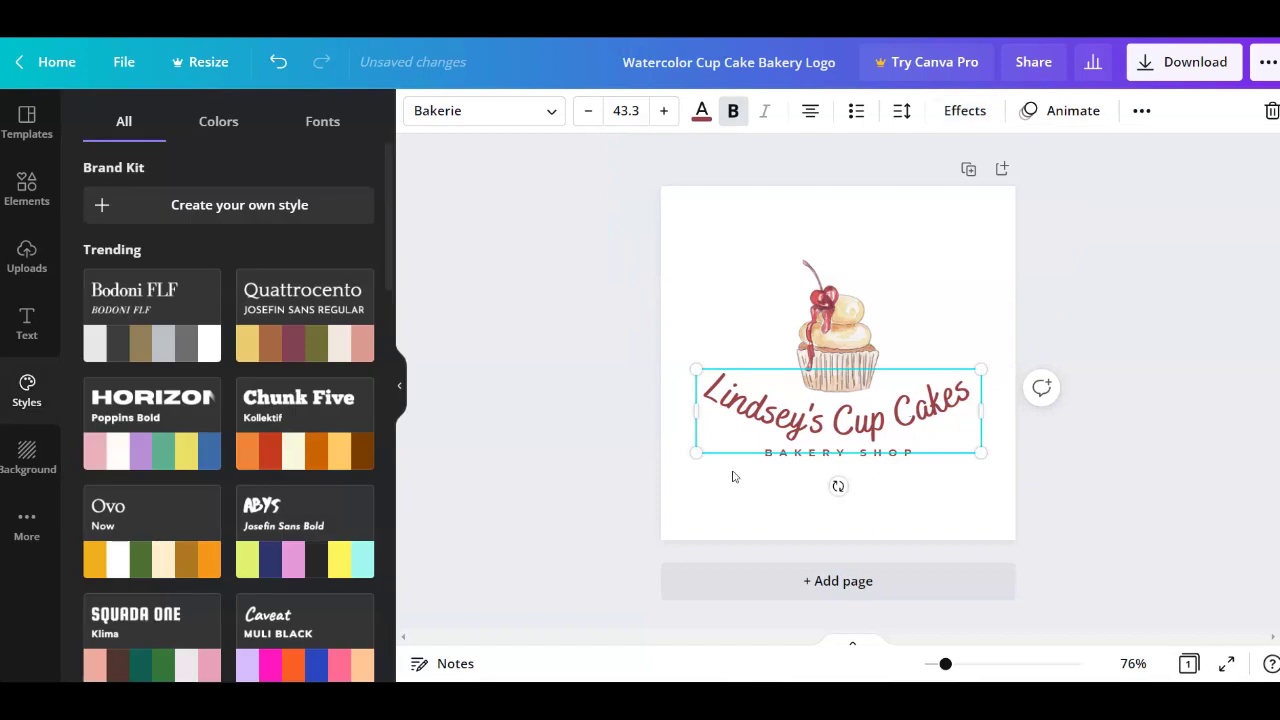
click(733, 476)
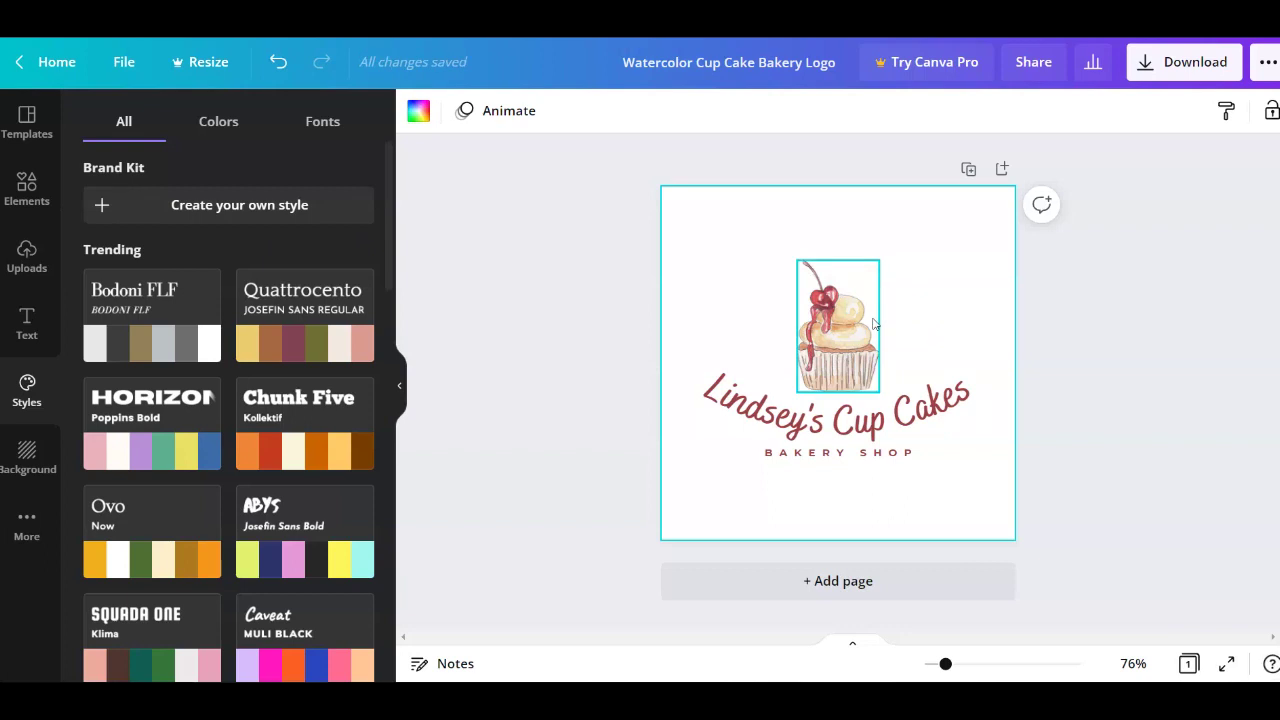
Search the Elements library for 'cupcake' and show only Graphics
click(29, 201)
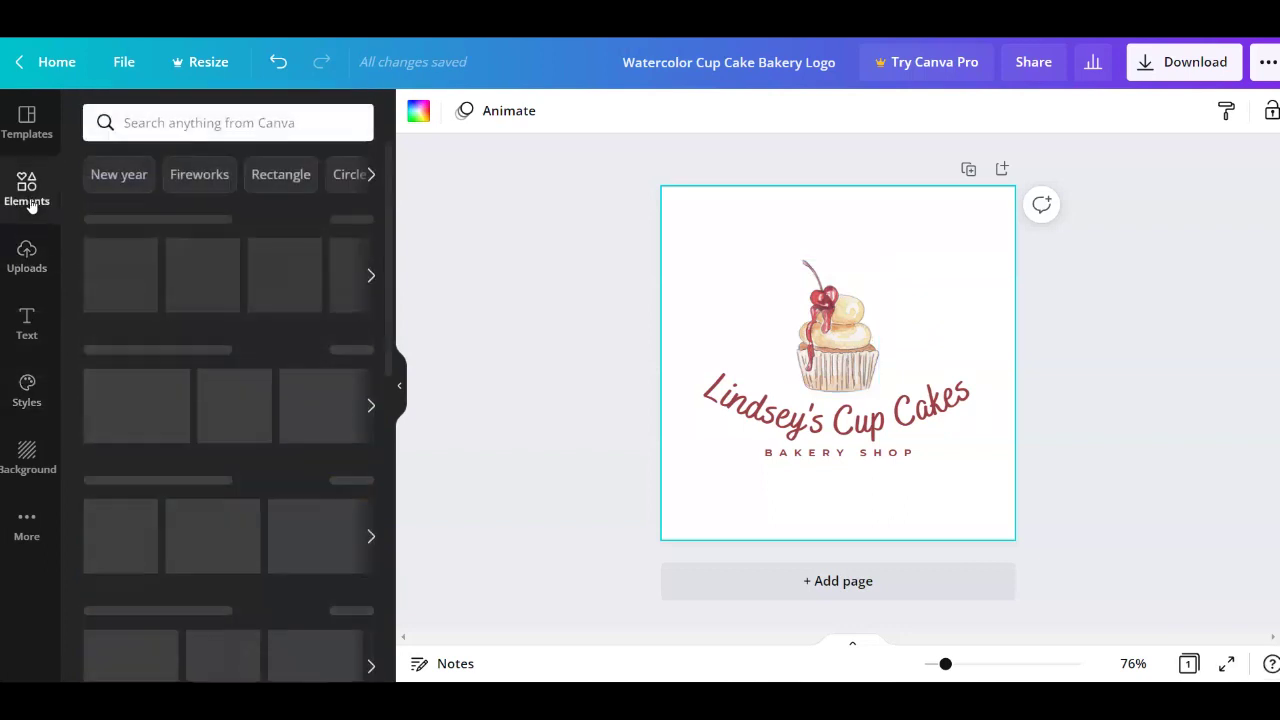
click(223, 120)
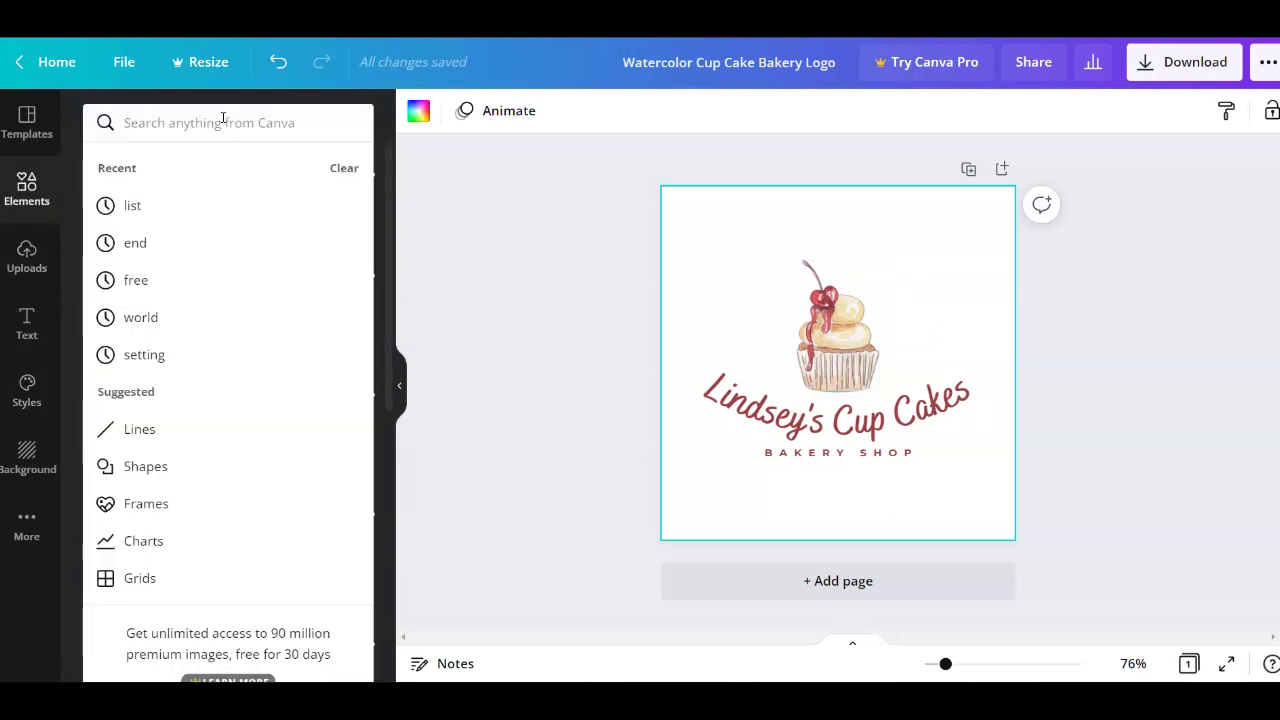
text(cupca)
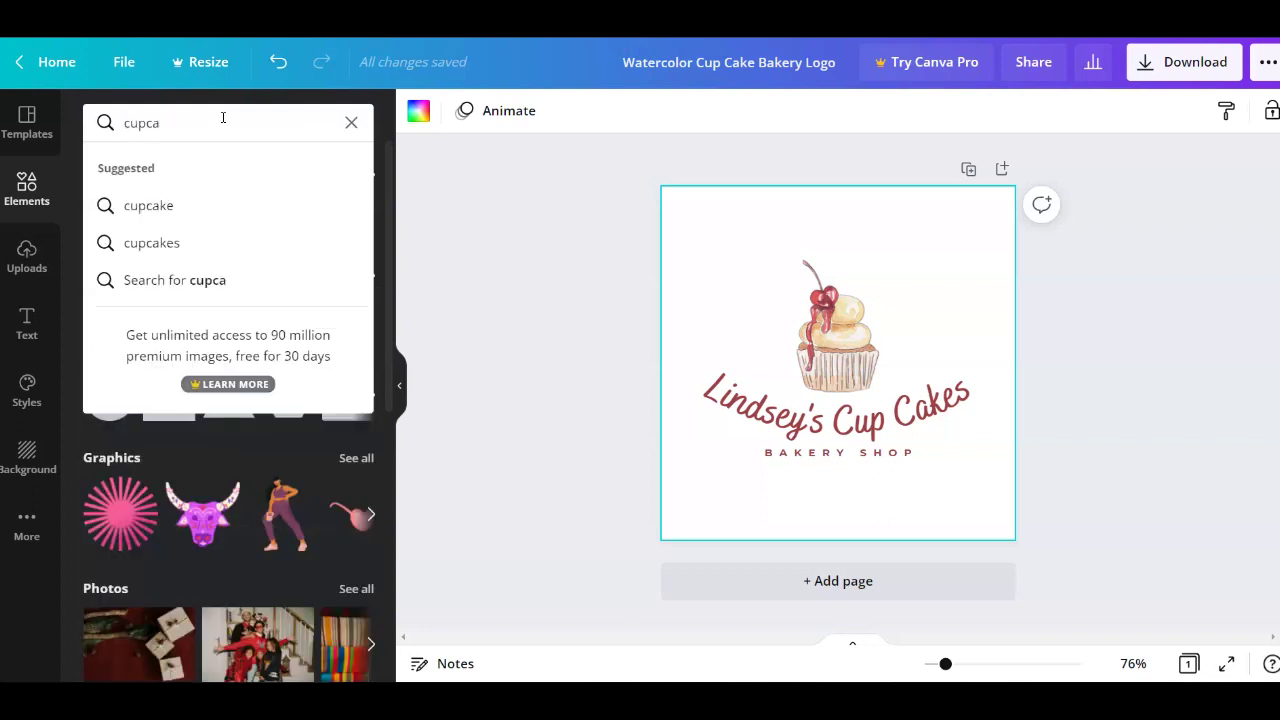
click(203, 207)
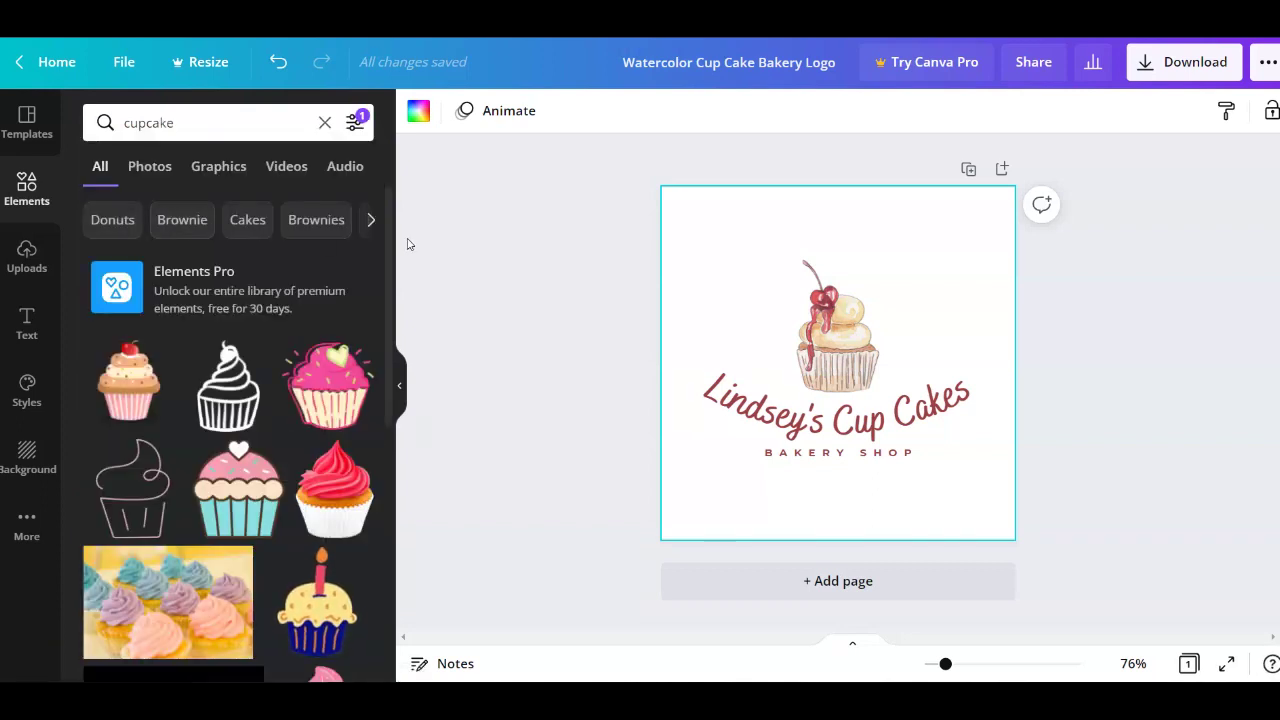
click(207, 176)
Filter the cupcake graphics to Static images and browse the results
click(355, 123)
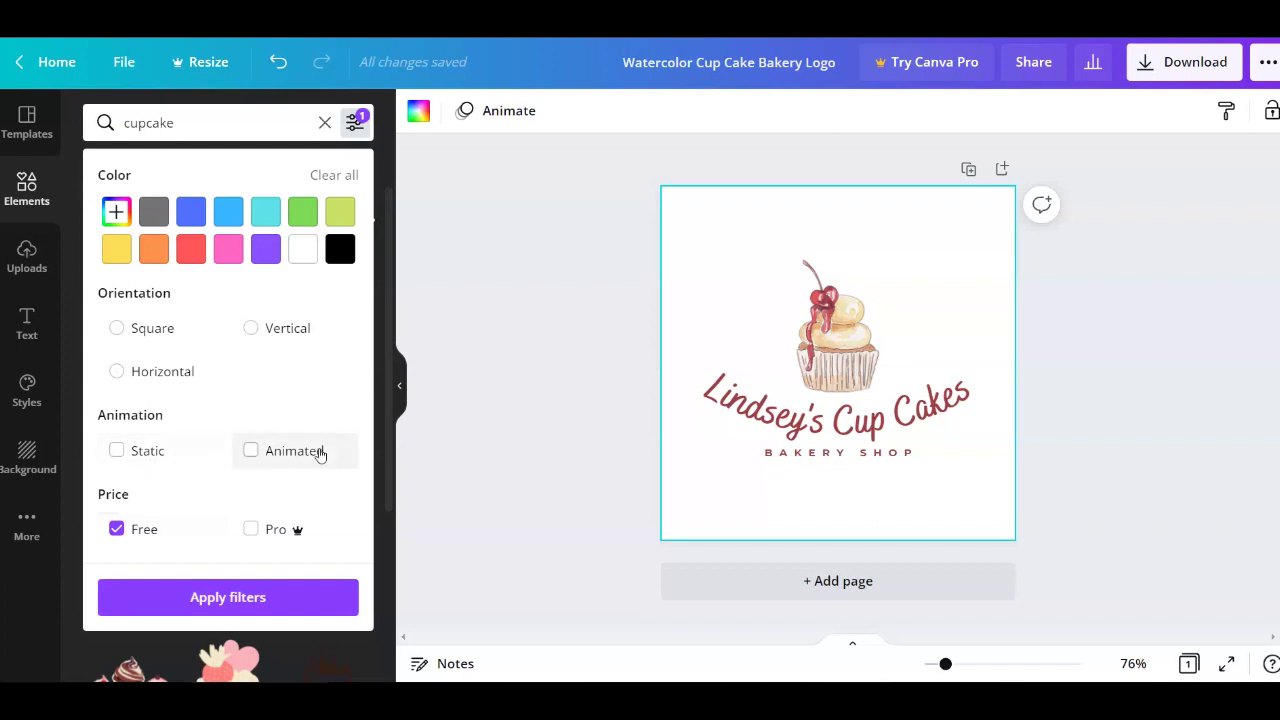
click(158, 451)
click(317, 597)
scroll(276, 488, down, 5)
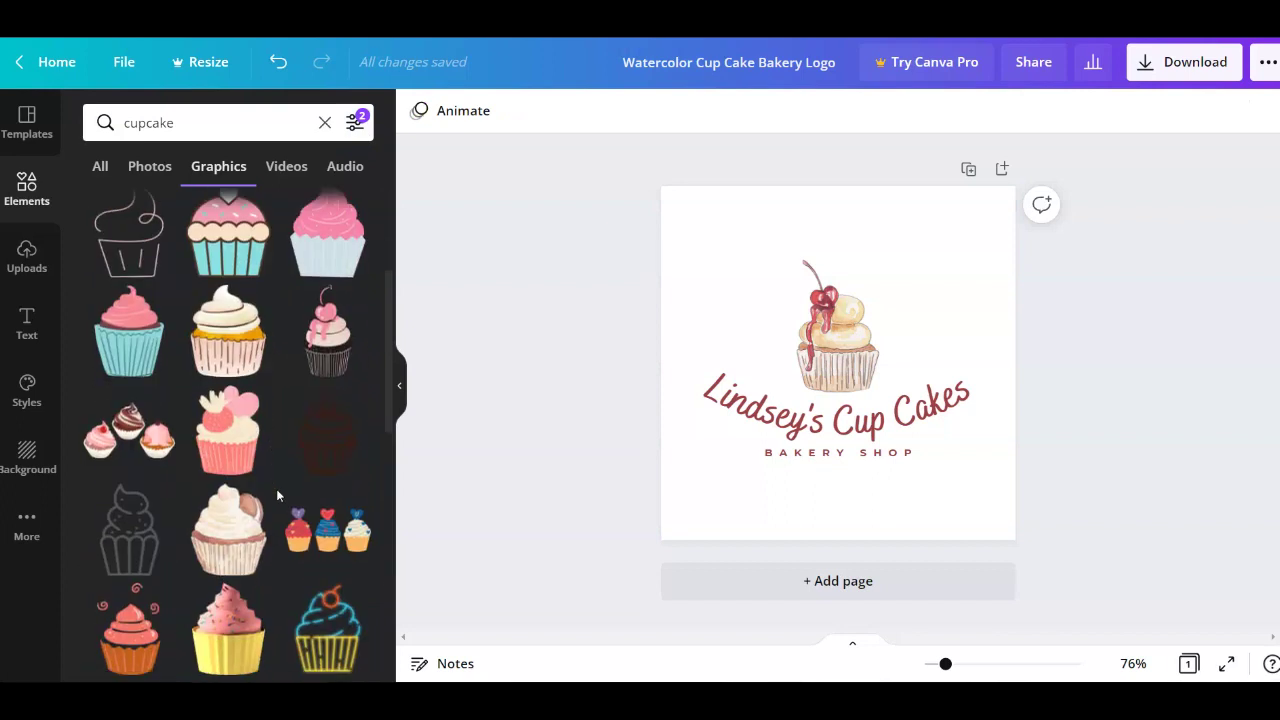
scroll(276, 488, up, 5)
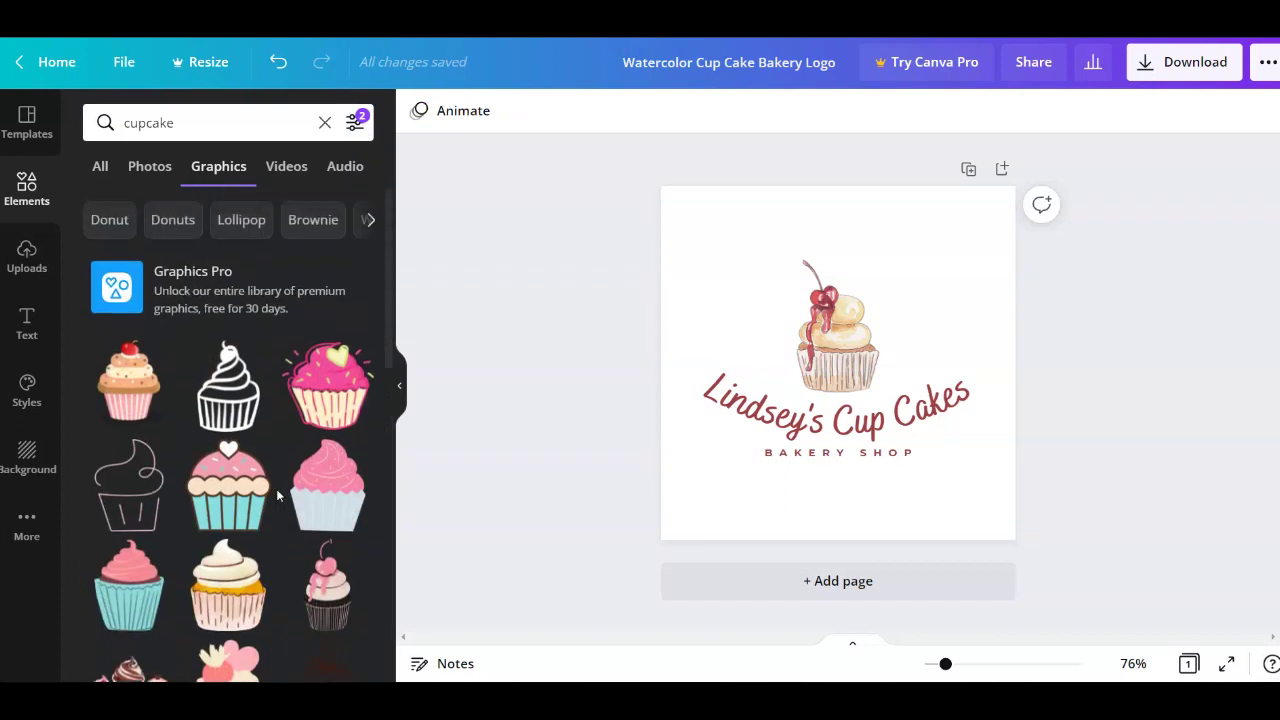
scroll(276, 488, down, 5)
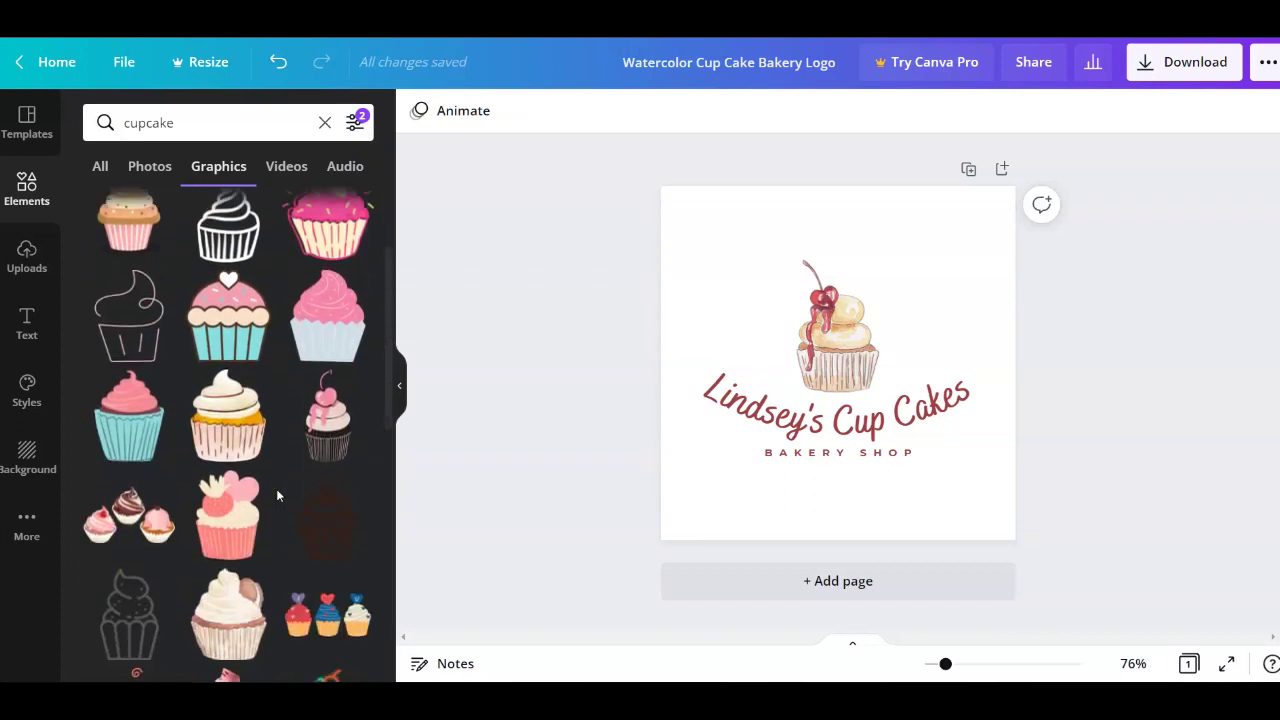
scroll(276, 488, down, 5)
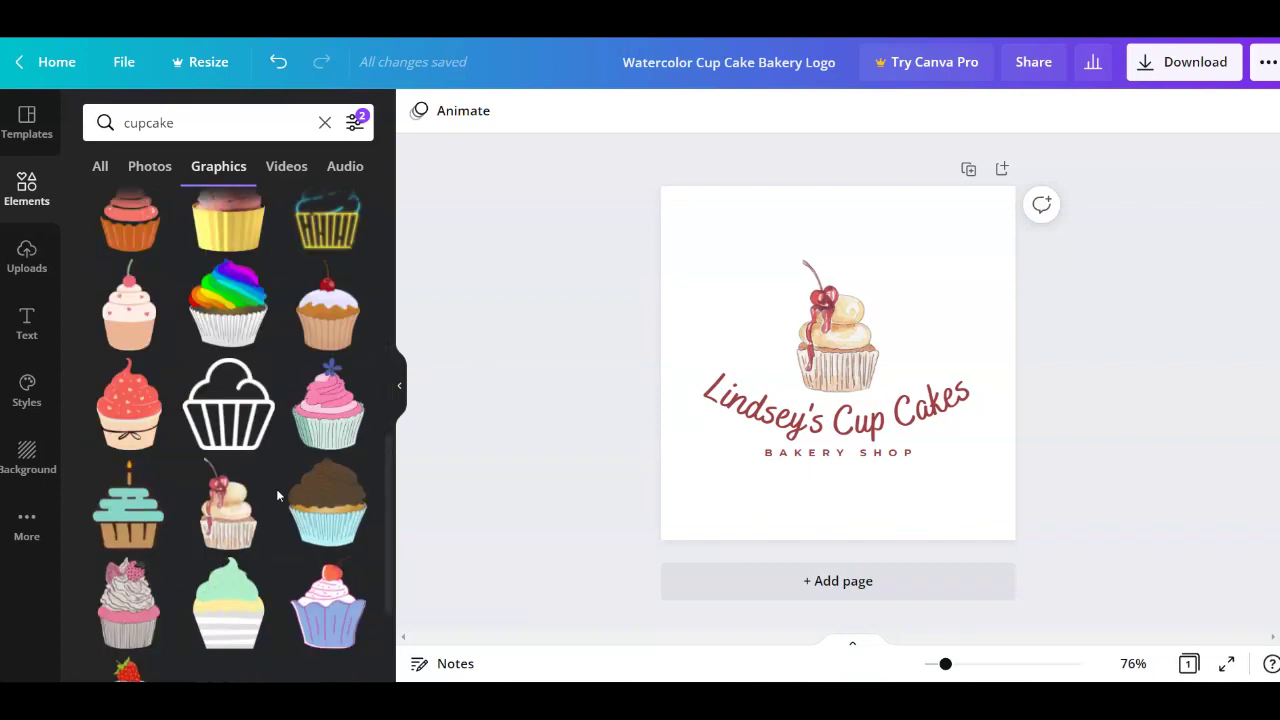
scroll(277, 489, down, 2)
scroll(277, 495, up, 10)
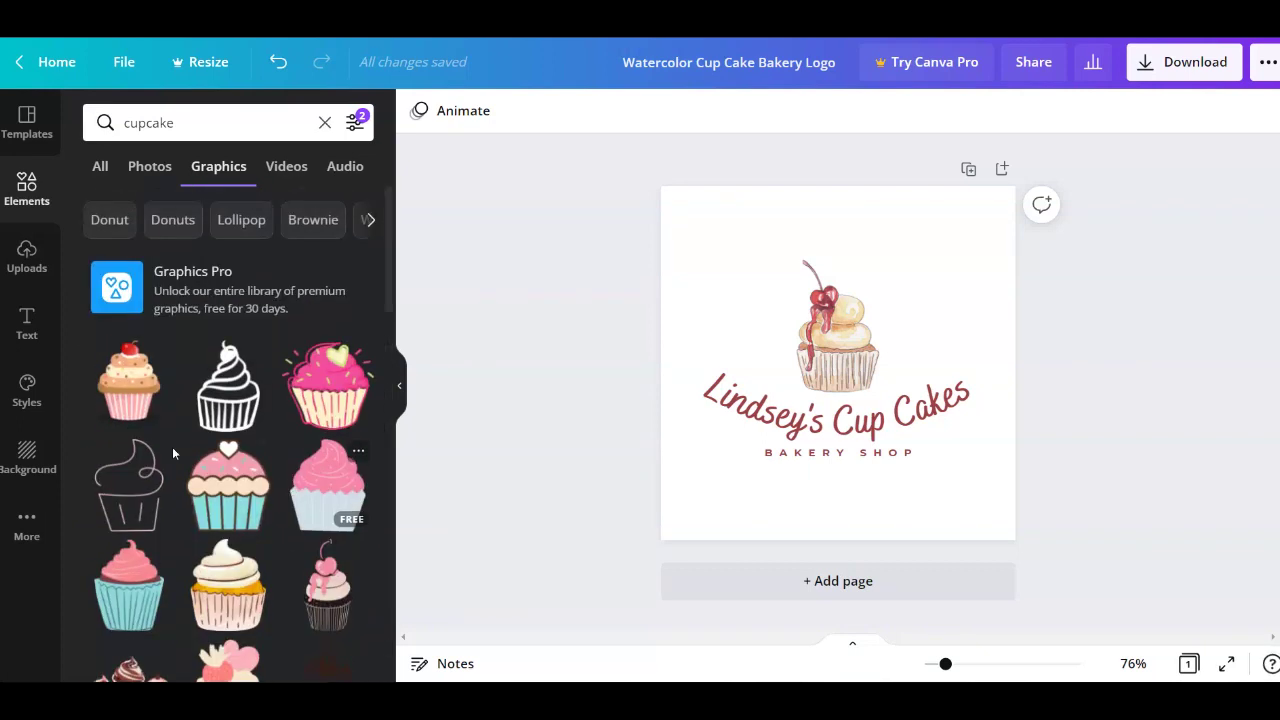
Swap in the cherry-topped cartoon cupcake, shrink it, and place it above the curved title
click(845, 345)
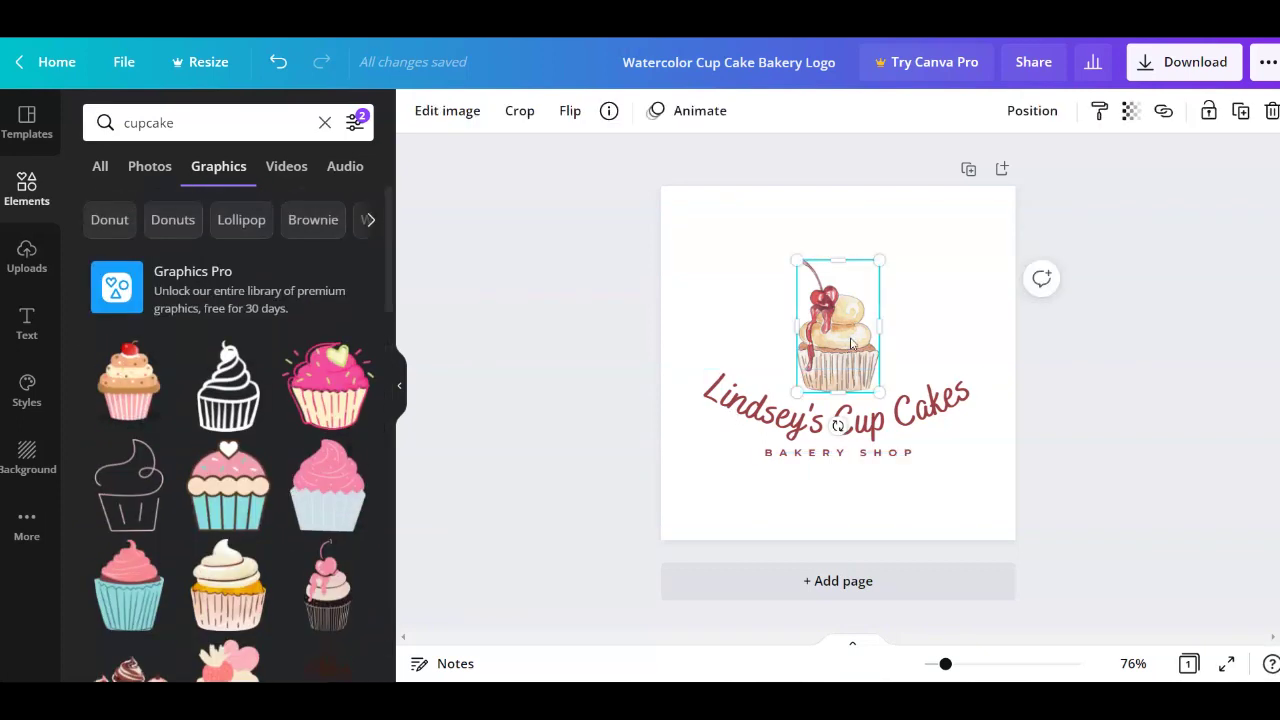
key(Delete)
key(ctrl+z)
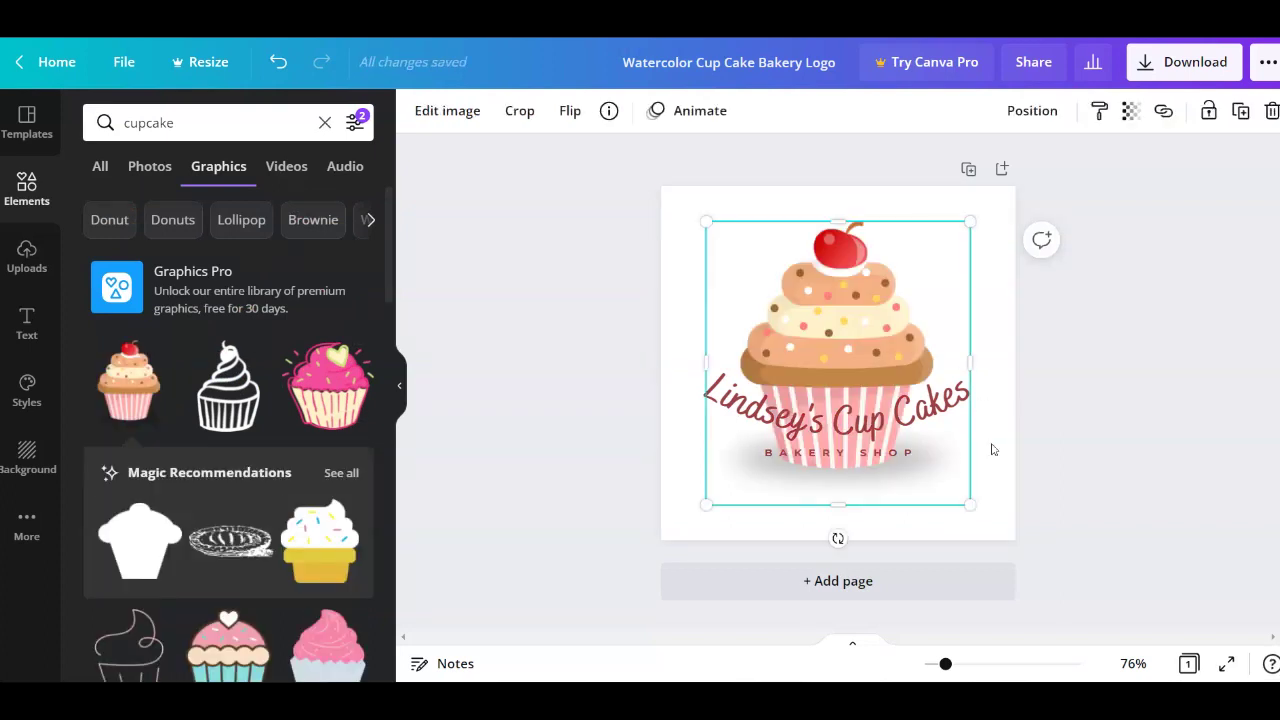
drag(969, 496, 871, 391)
drag(829, 329, 890, 344)
drag(922, 252, 908, 256)
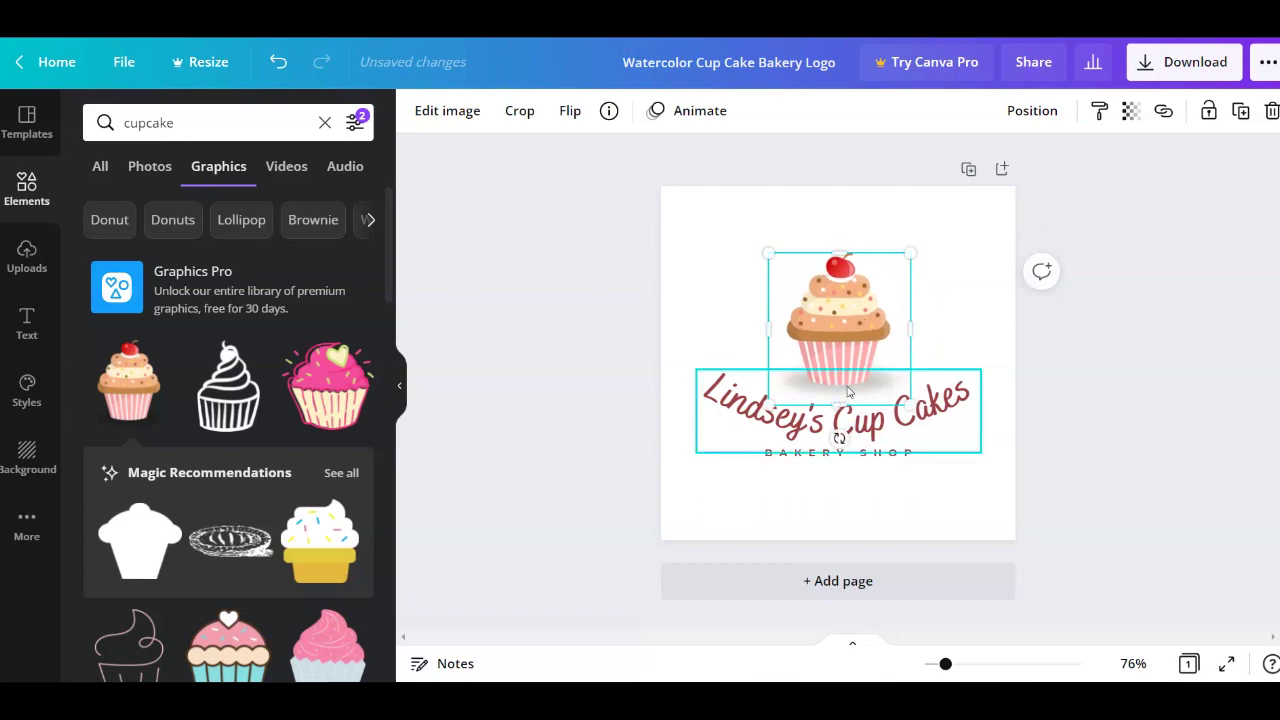
drag(910, 405, 906, 401)
click(963, 490)
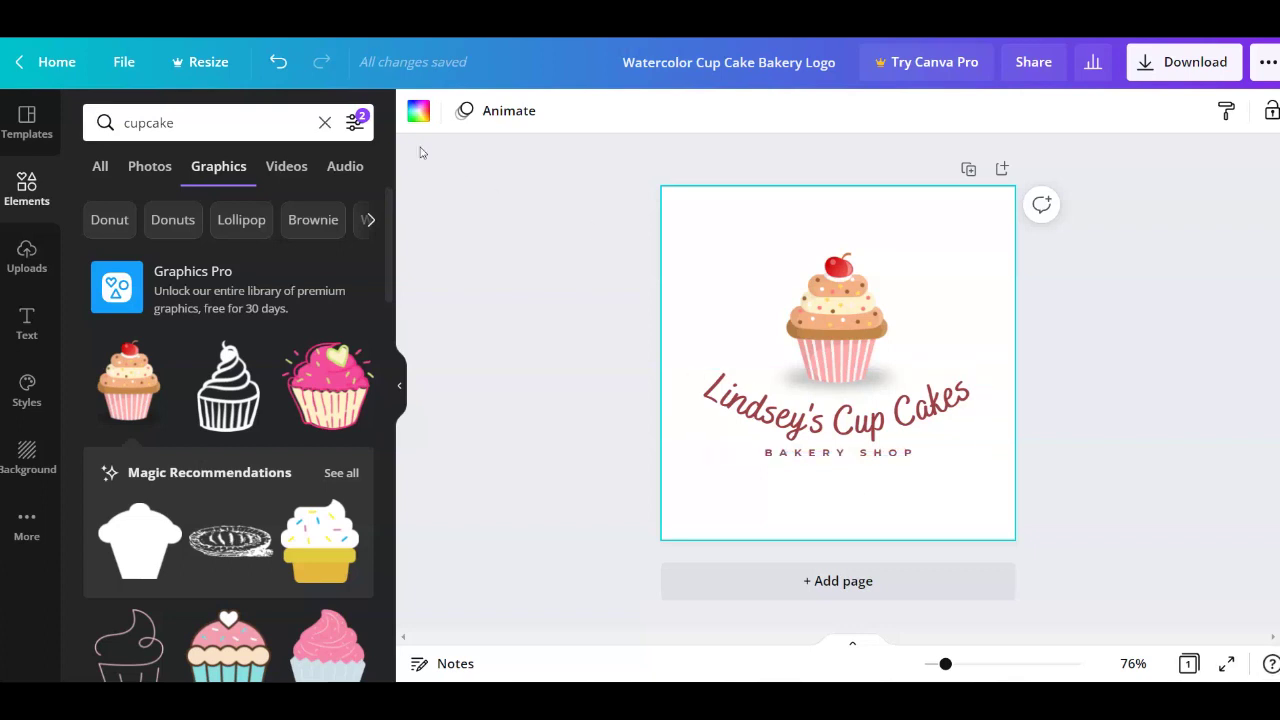
click(418, 112)
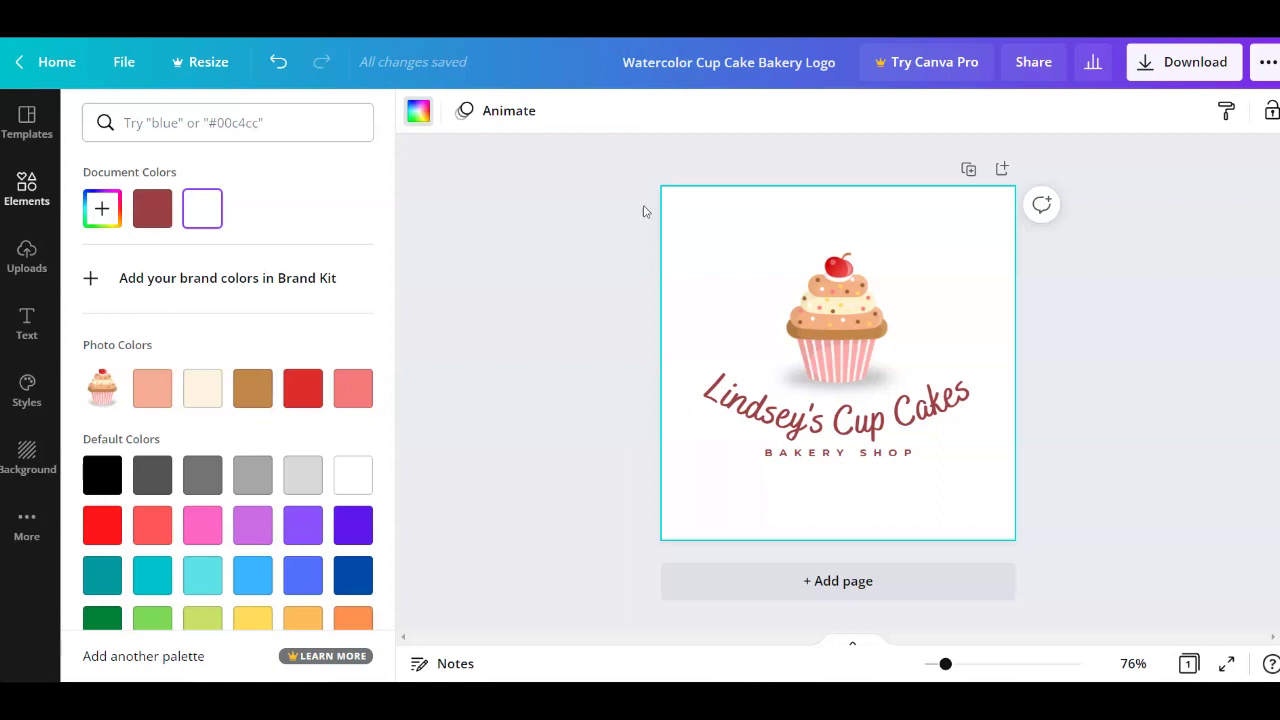
Try red, cream, brown and peach swatches as the page background
scroll(150, 408, down, 1)
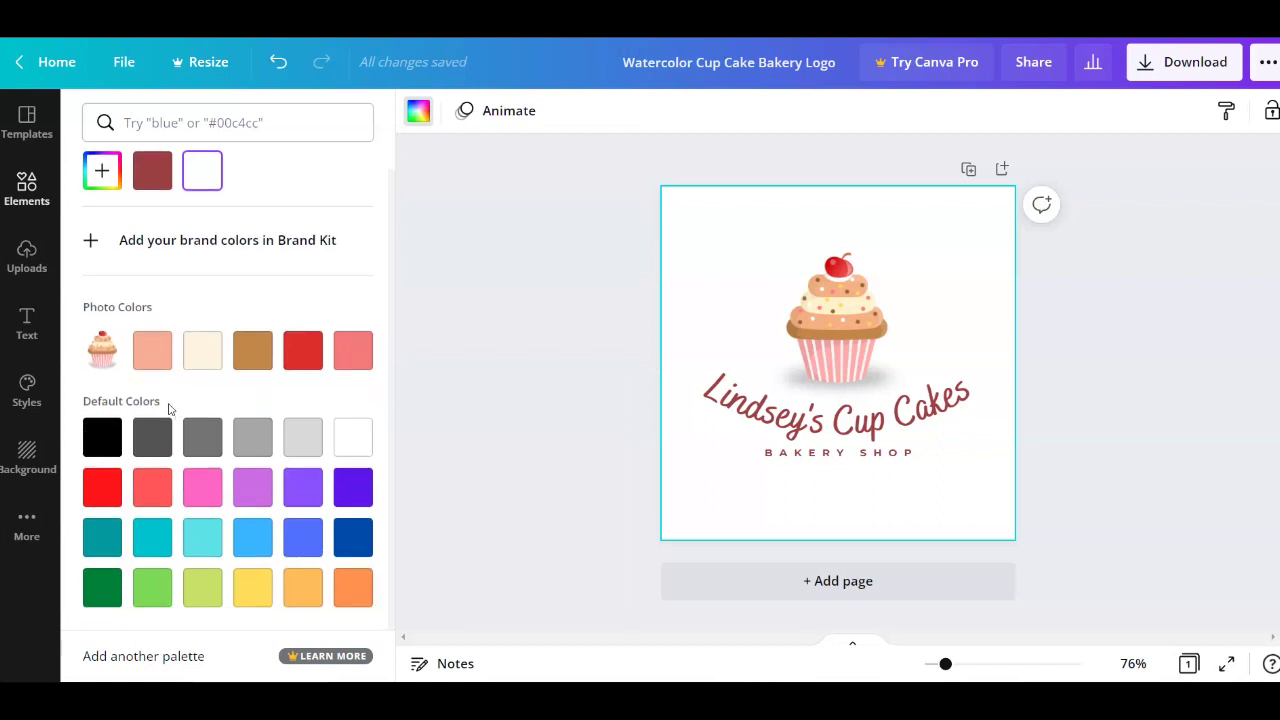
click(353, 354)
click(305, 360)
click(203, 352)
click(252, 352)
click(152, 352)
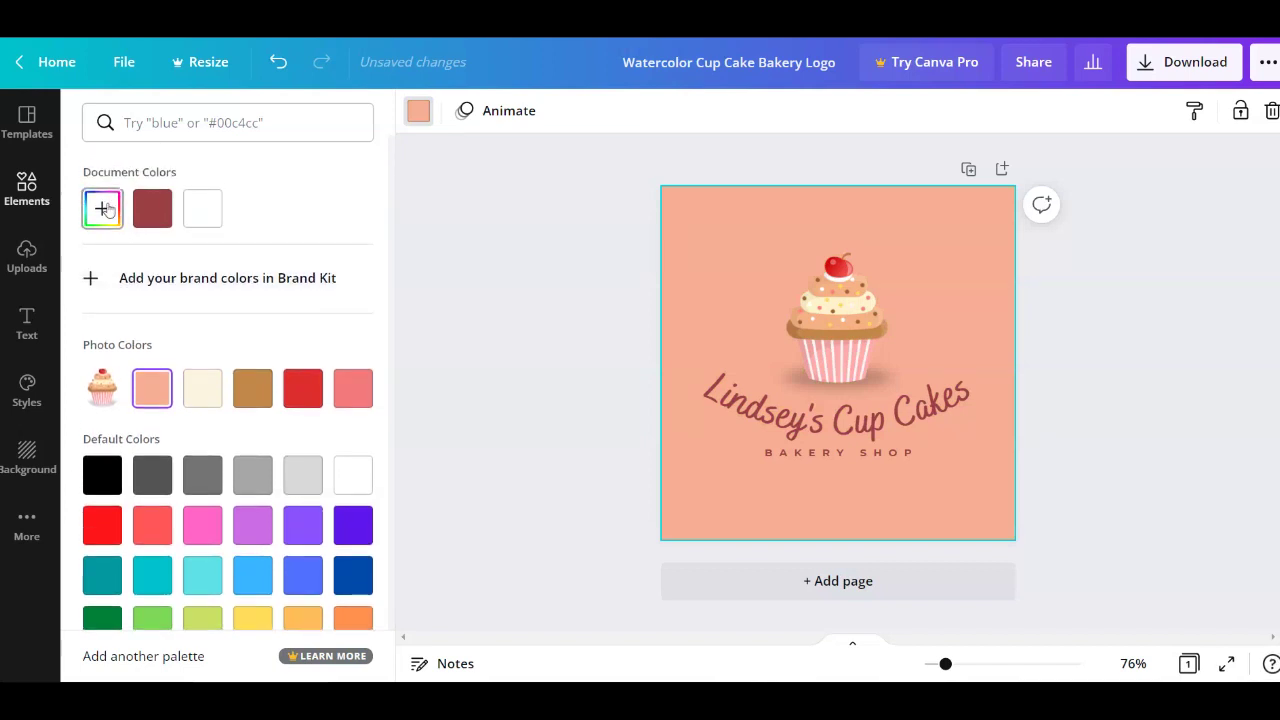
Mix a custom pale pink in the colour picker for the page background
click(104, 209)
drag(127, 373, 309, 368)
drag(200, 257, 122, 259)
drag(312, 368, 334, 370)
drag(151, 277, 121, 256)
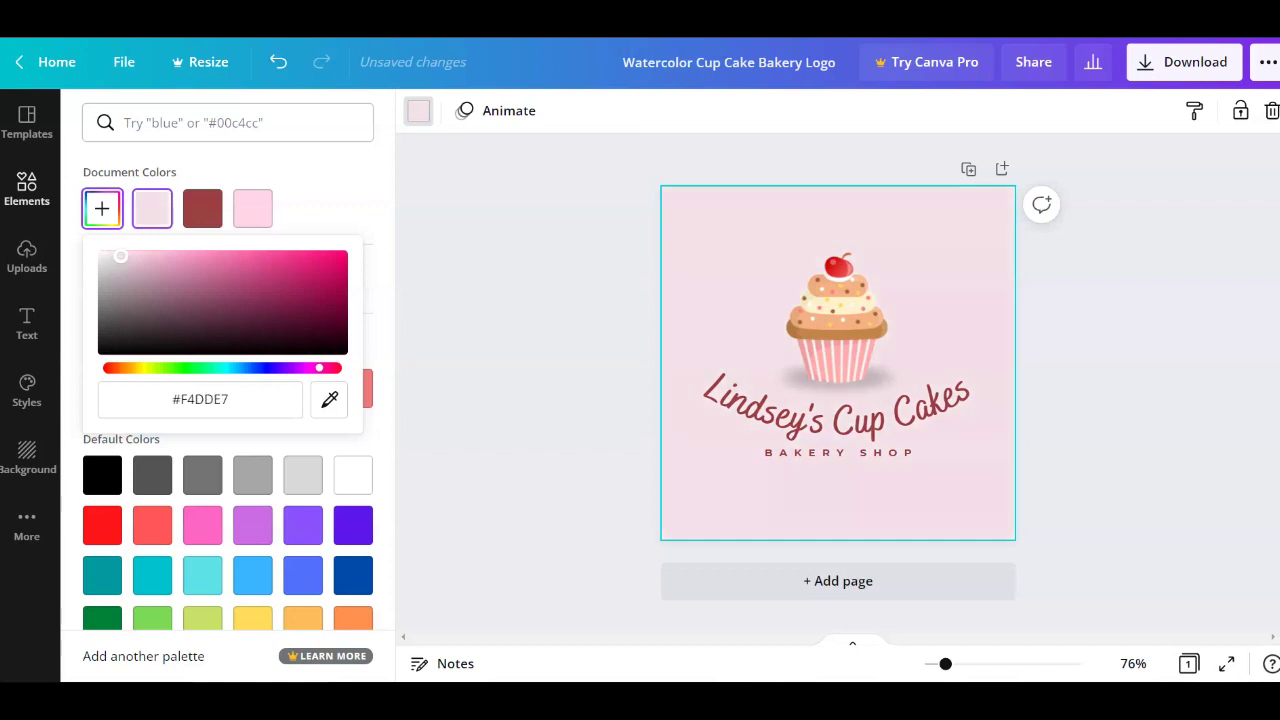
click(532, 258)
click(1181, 388)
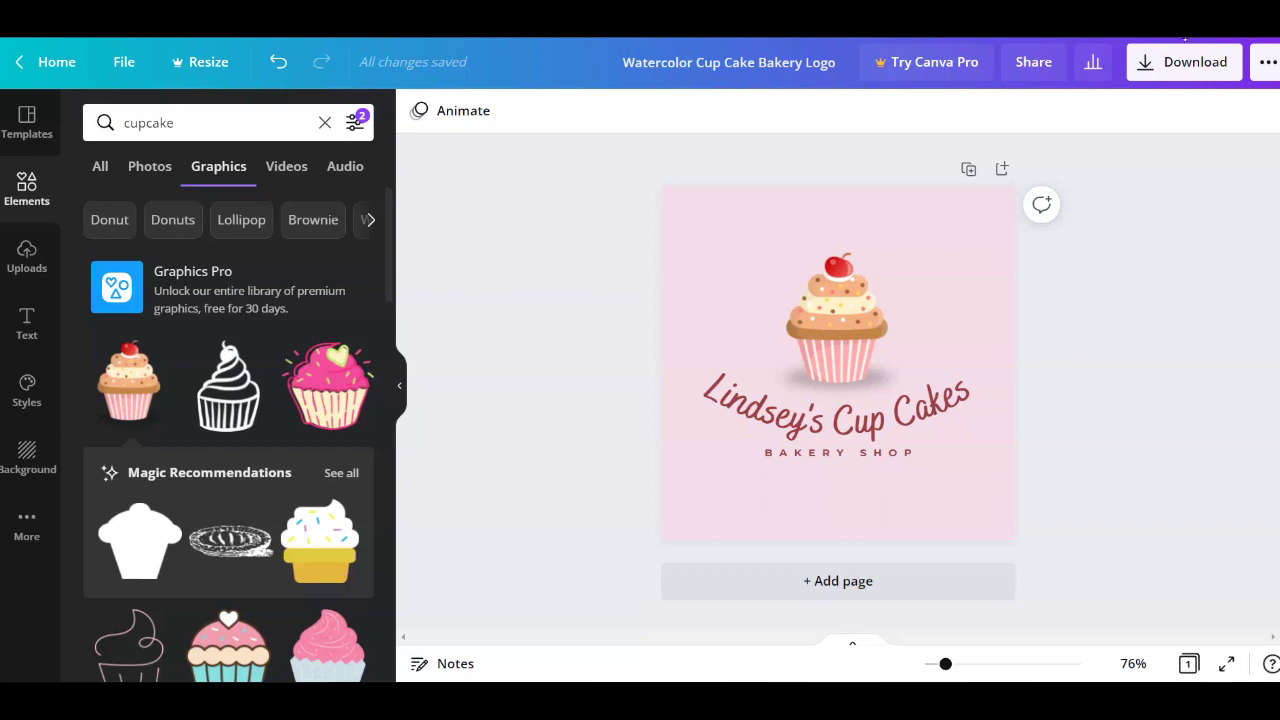
Download the logo as a 500 × 500 px PNG and open the downloaded file
click(1194, 70)
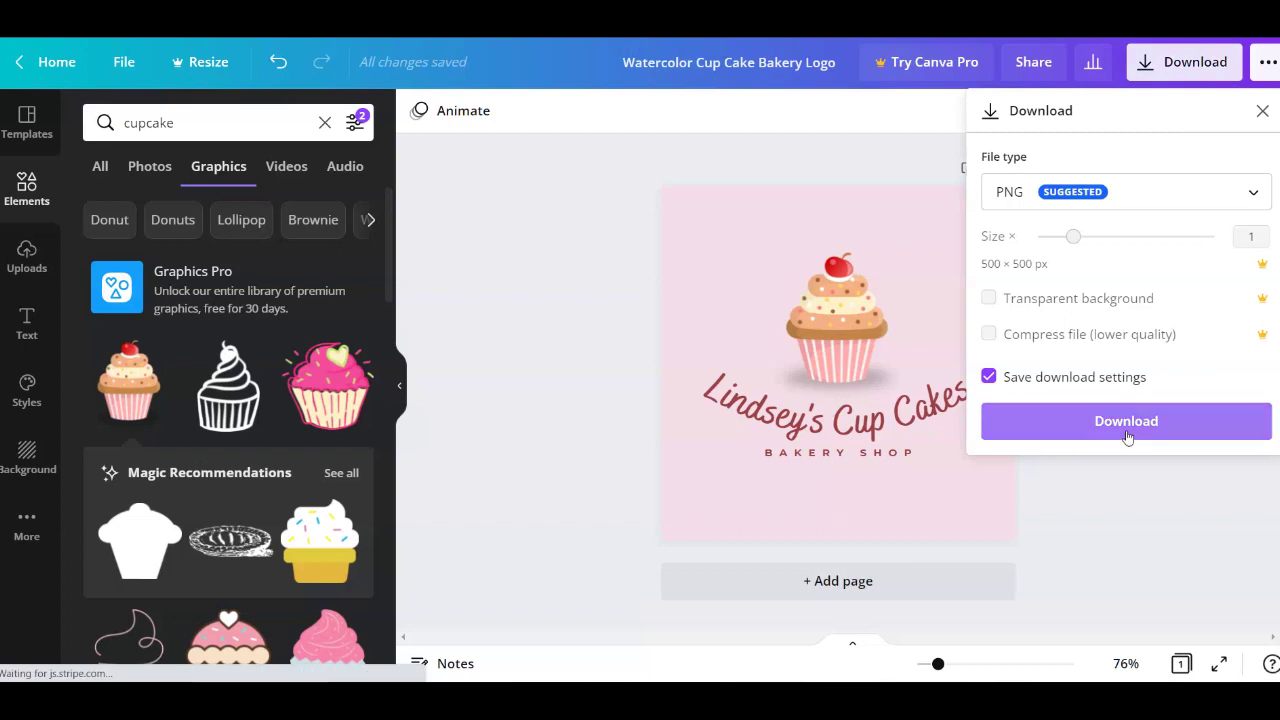
click(1126, 421)
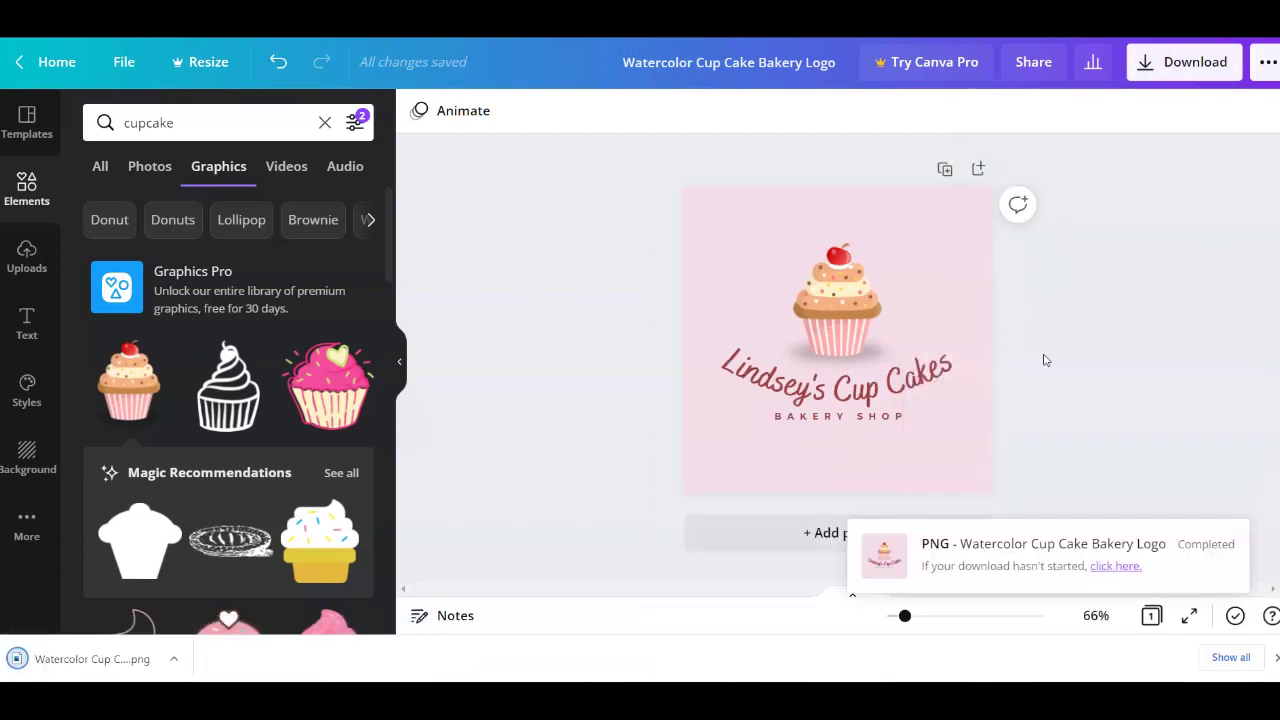
click(105, 665)
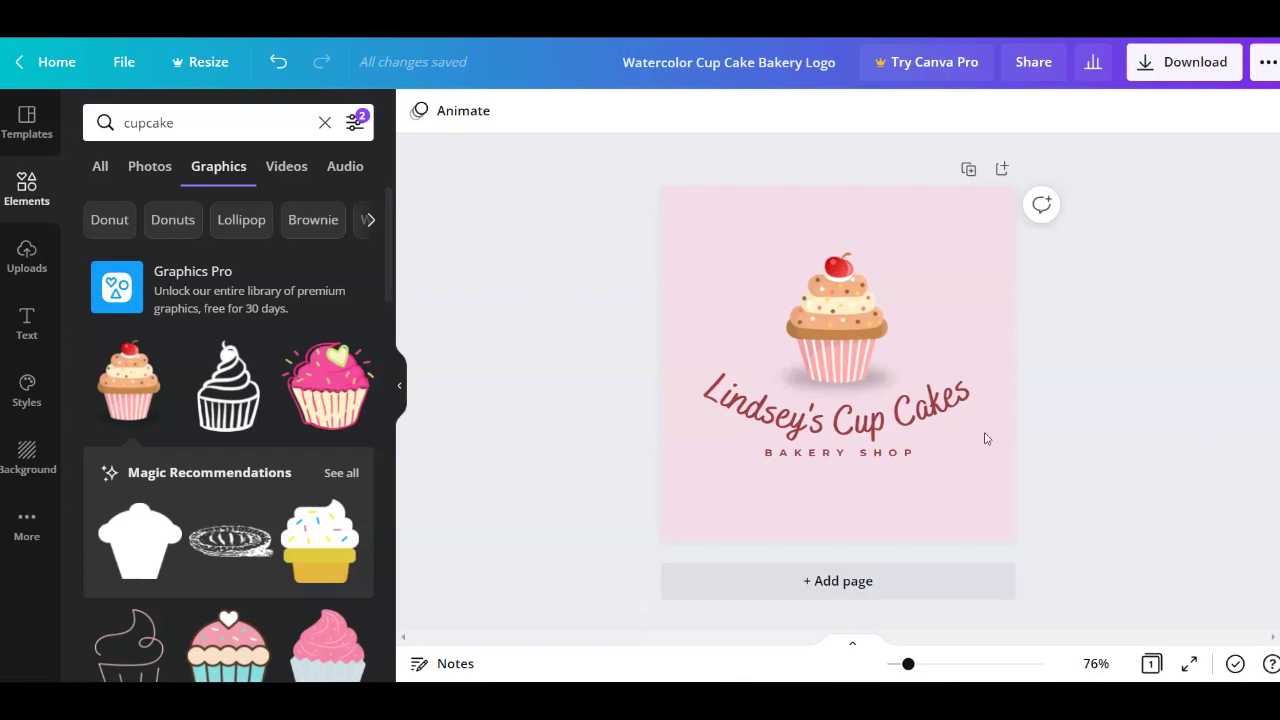
Show the Templates panel and browse logo categories such as Fashion Logo and Band Logo
click(30, 122)
scroll(227, 390, down, 2)
scroll(227, 390, down, 4)
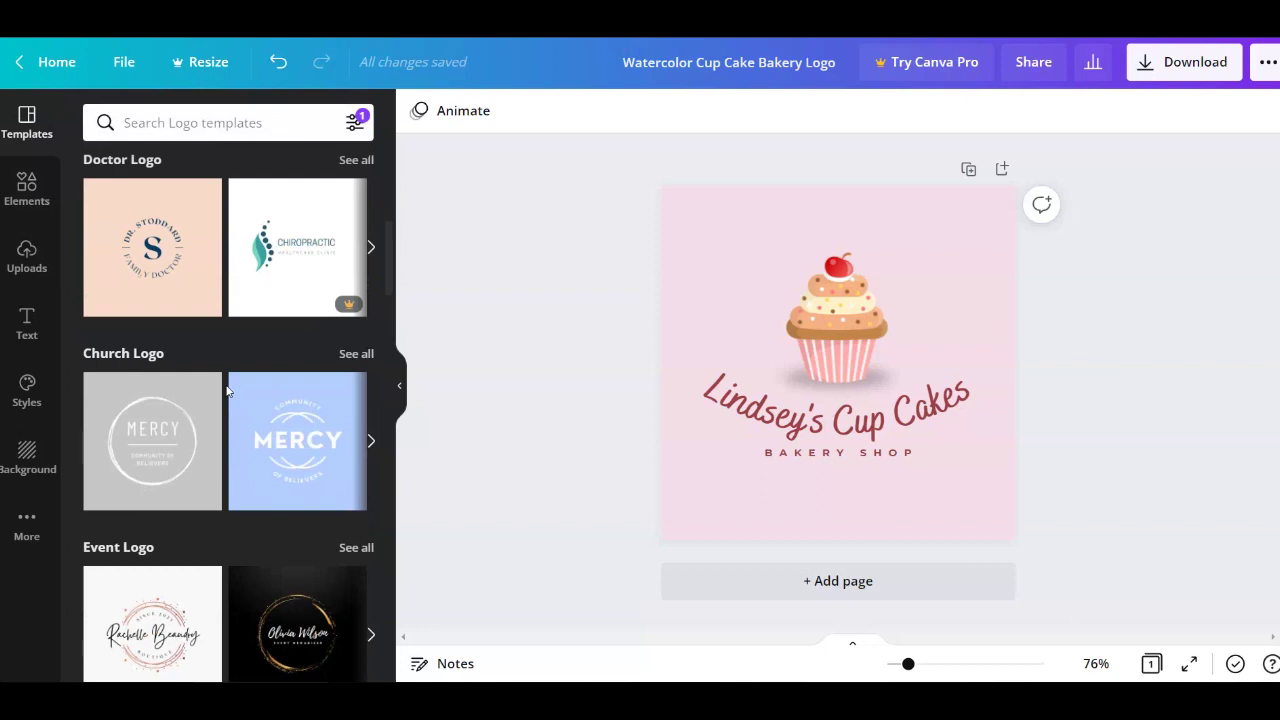
scroll(200, 423, down, 5)
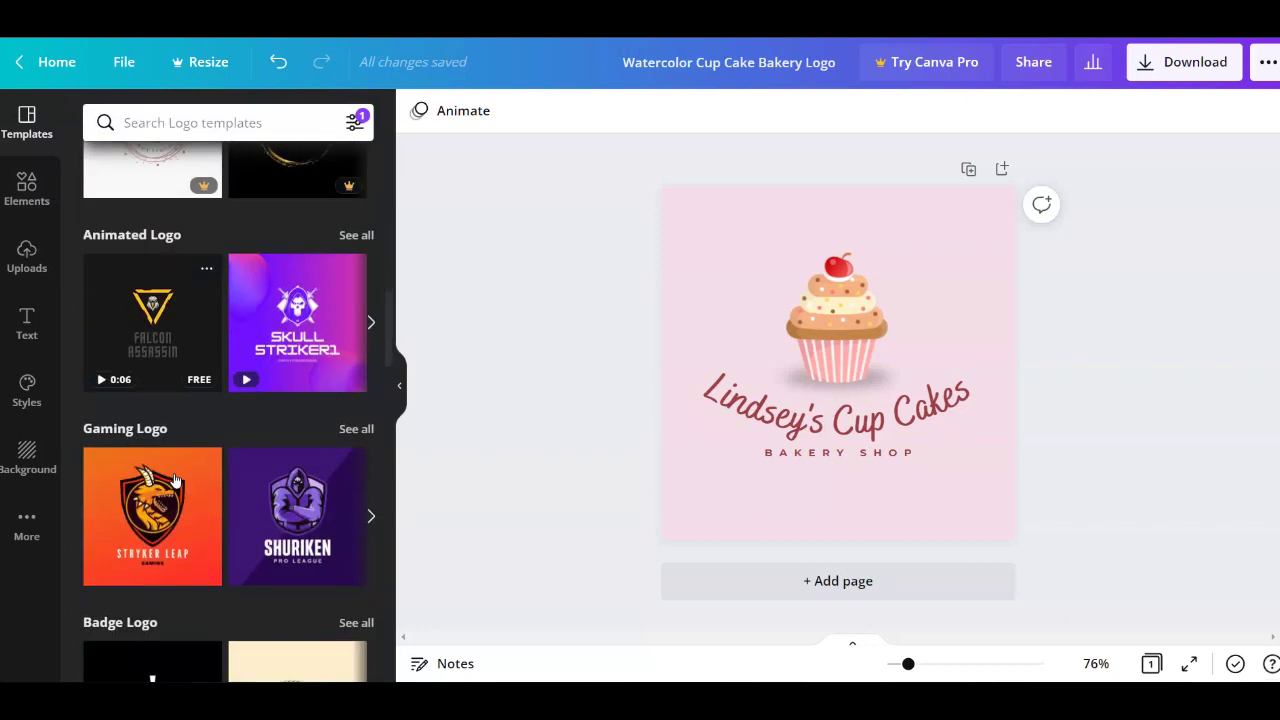
scroll(173, 481, down, 6)
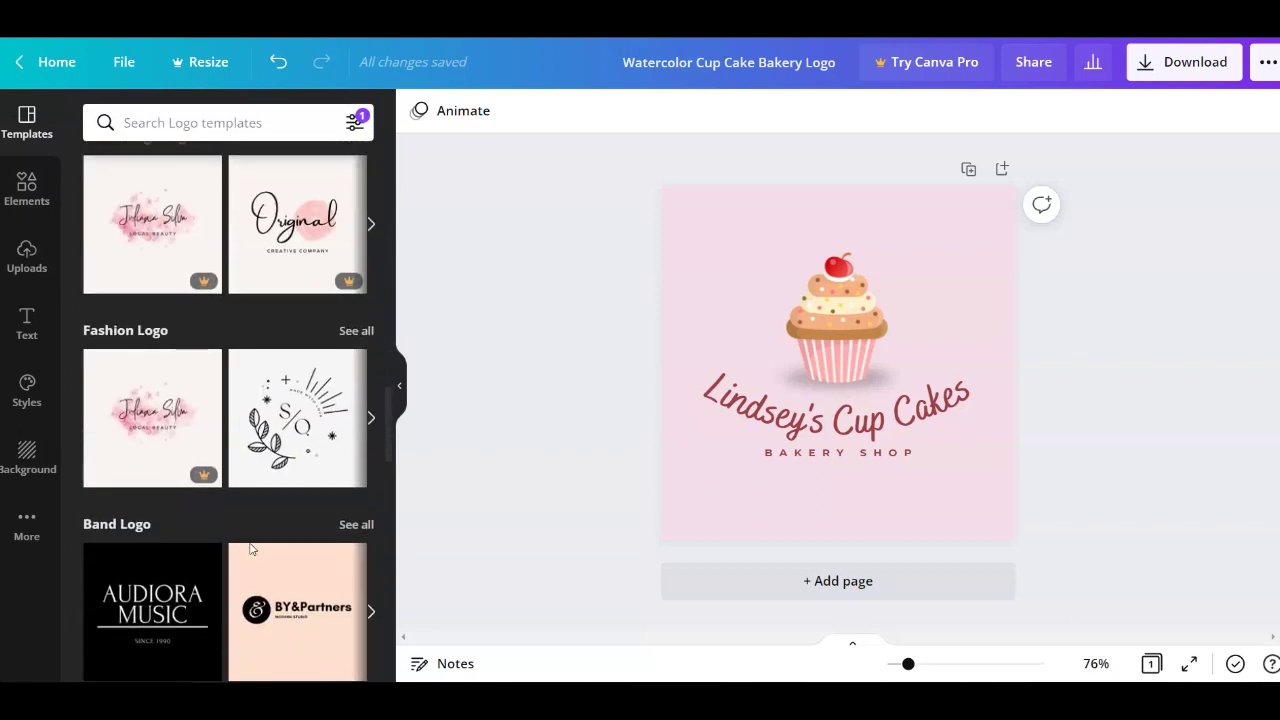
scroll(208, 528, up, 10)
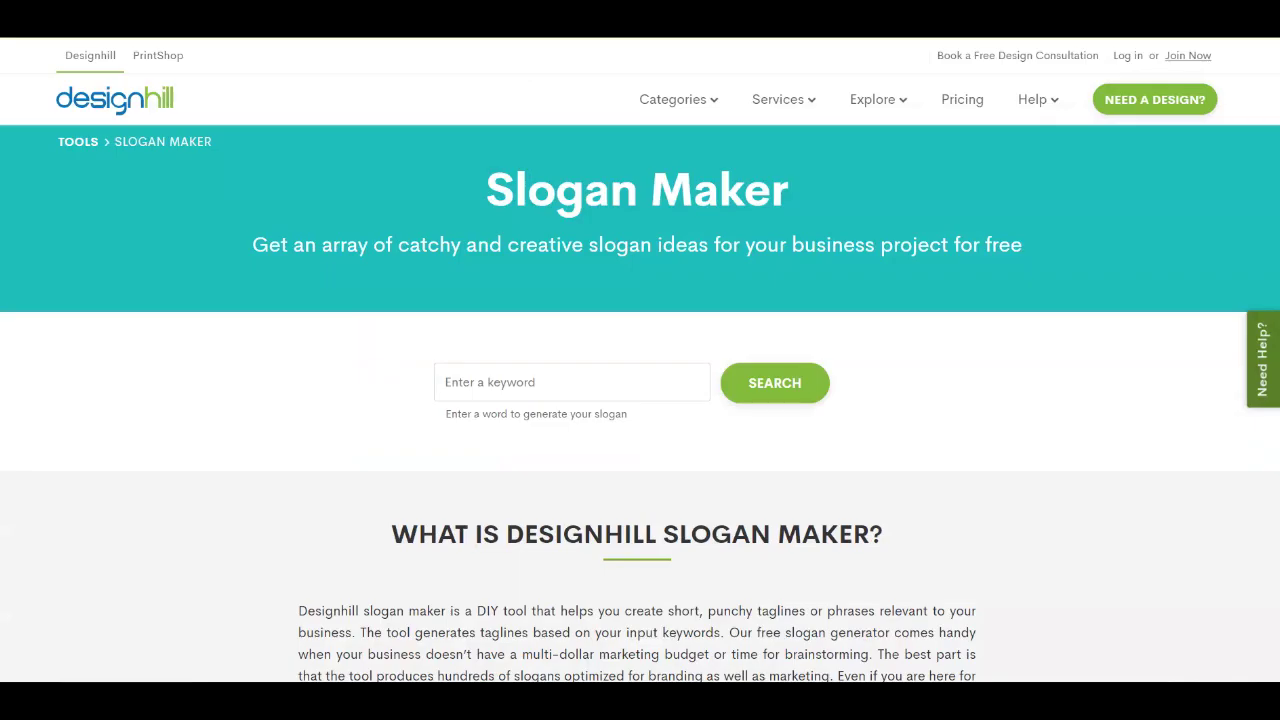
Generate slogans for the keyword 'bakery' in the Designhill Slogan Maker
mouse_move(672, 99)
click(518, 384)
text(bakery)
key(Return)
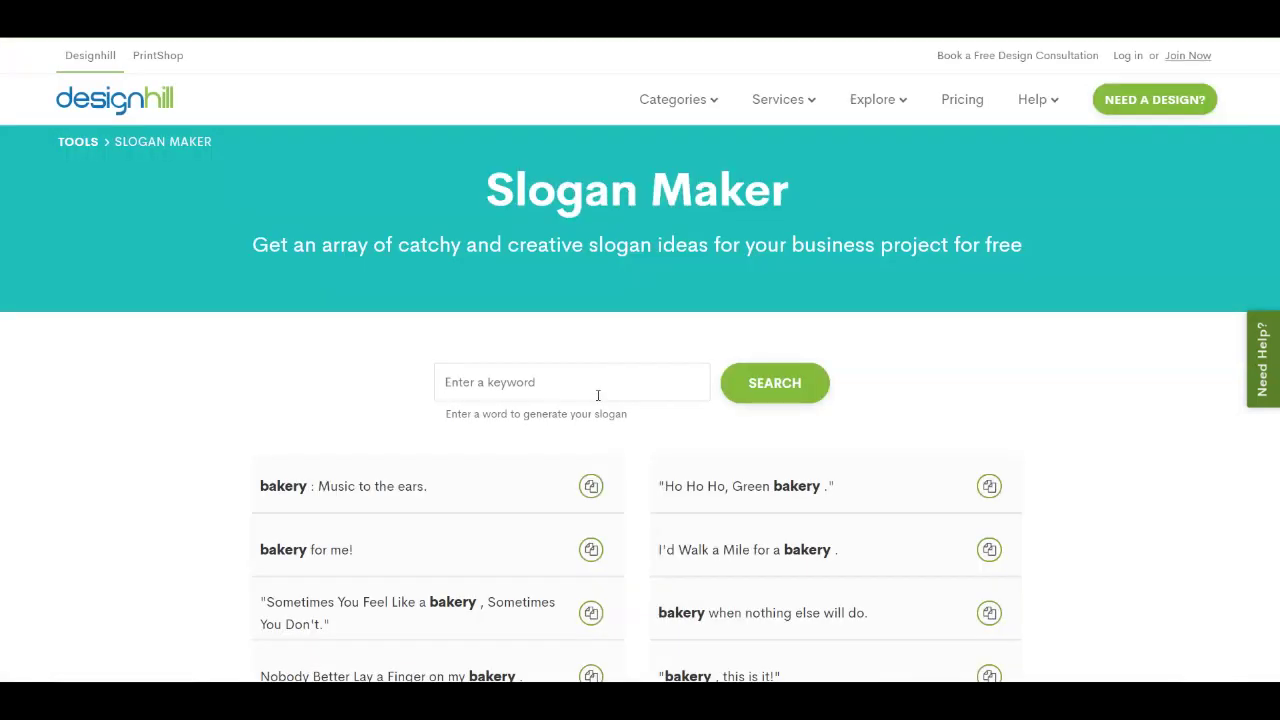
Scroll through the generated bakery slogan results to review the ideas
scroll(598, 420, down, 8)
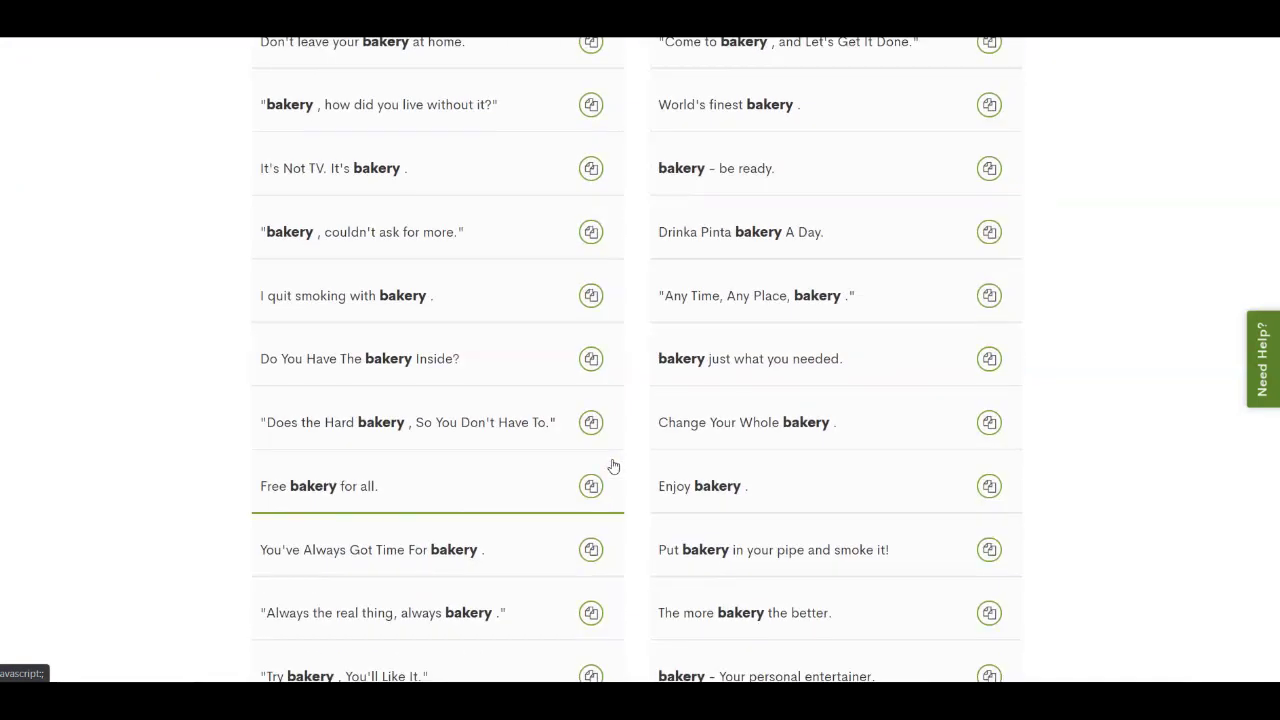
scroll(613, 467, up, 3)
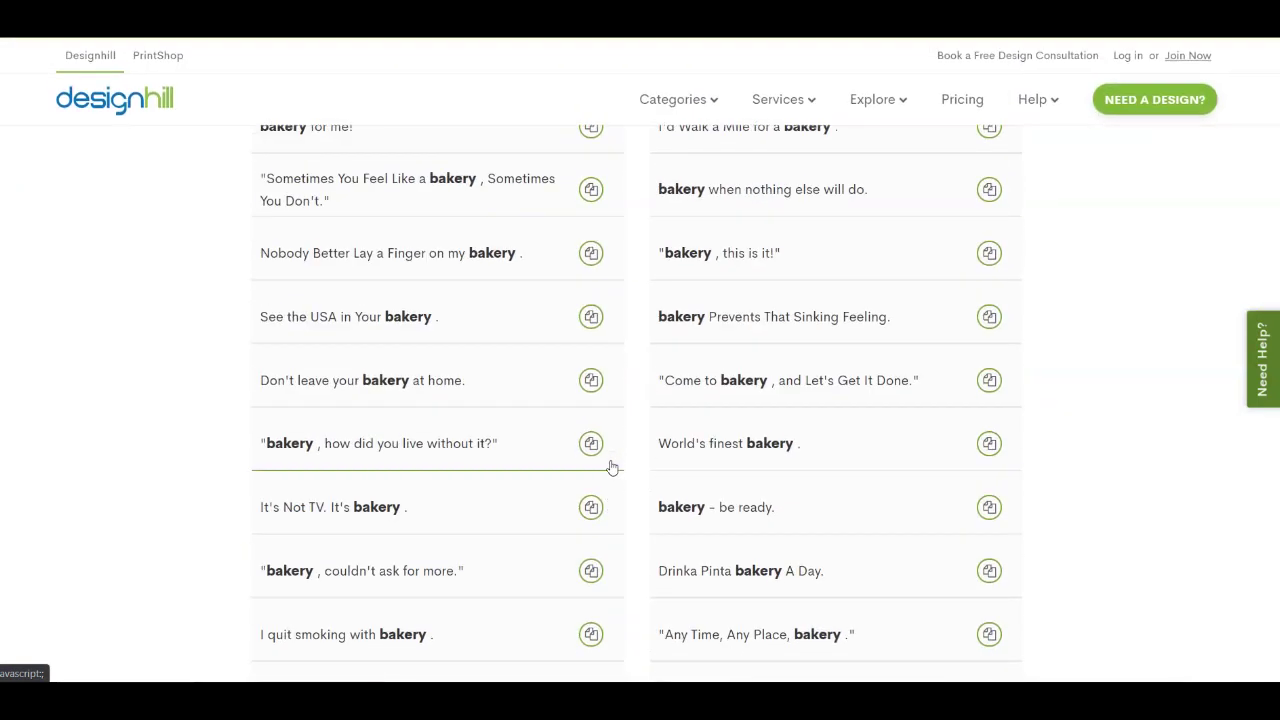
scroll(610, 455, up, 3)
scroll(904, 494, down, 2)
scroll(904, 494, down, 2)
scroll(903, 498, down, 2)
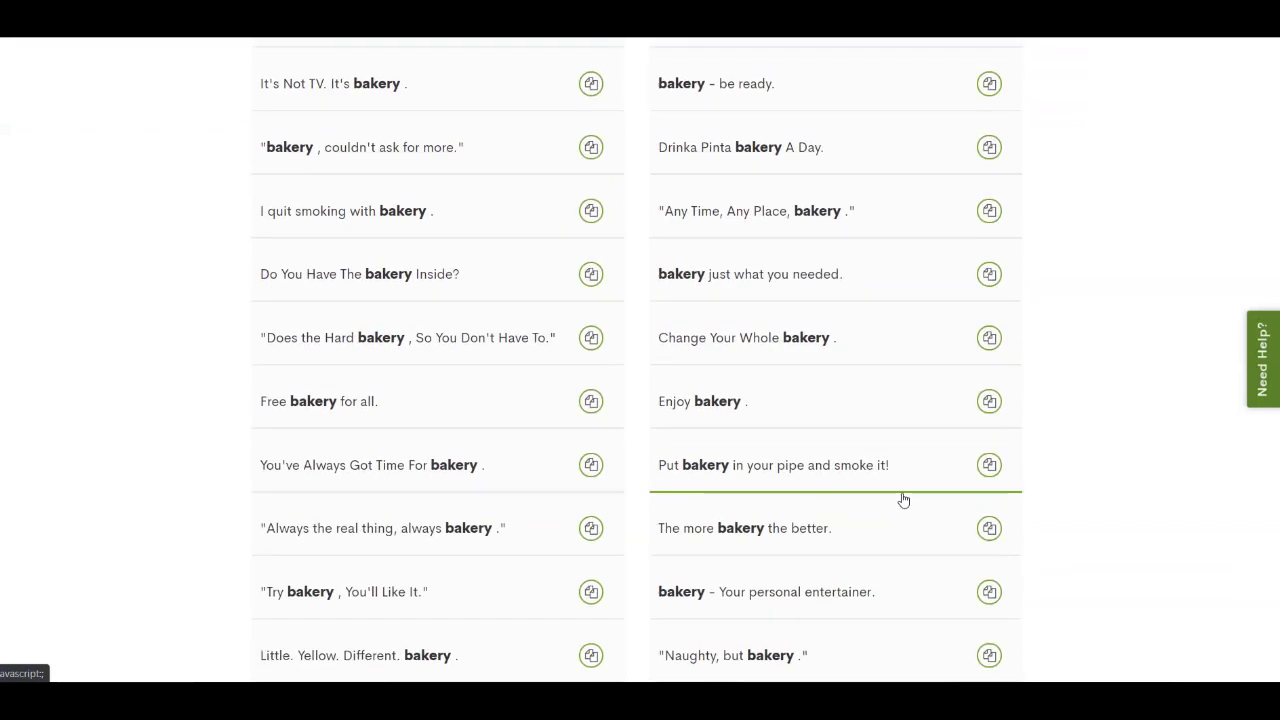
scroll(903, 499, down, 2)
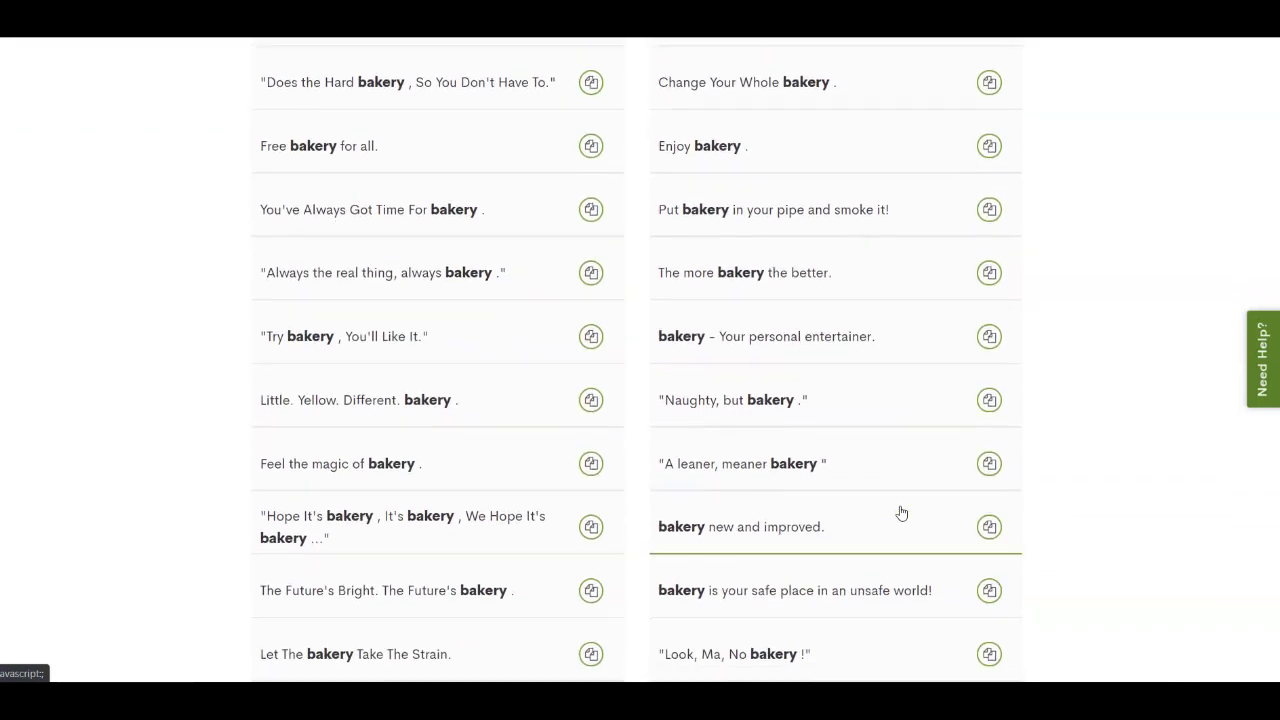
scroll(901, 513, down, 2)
scroll(884, 515, down, 1)
scroll(884, 515, down, 2)
scroll(887, 514, down, 2)
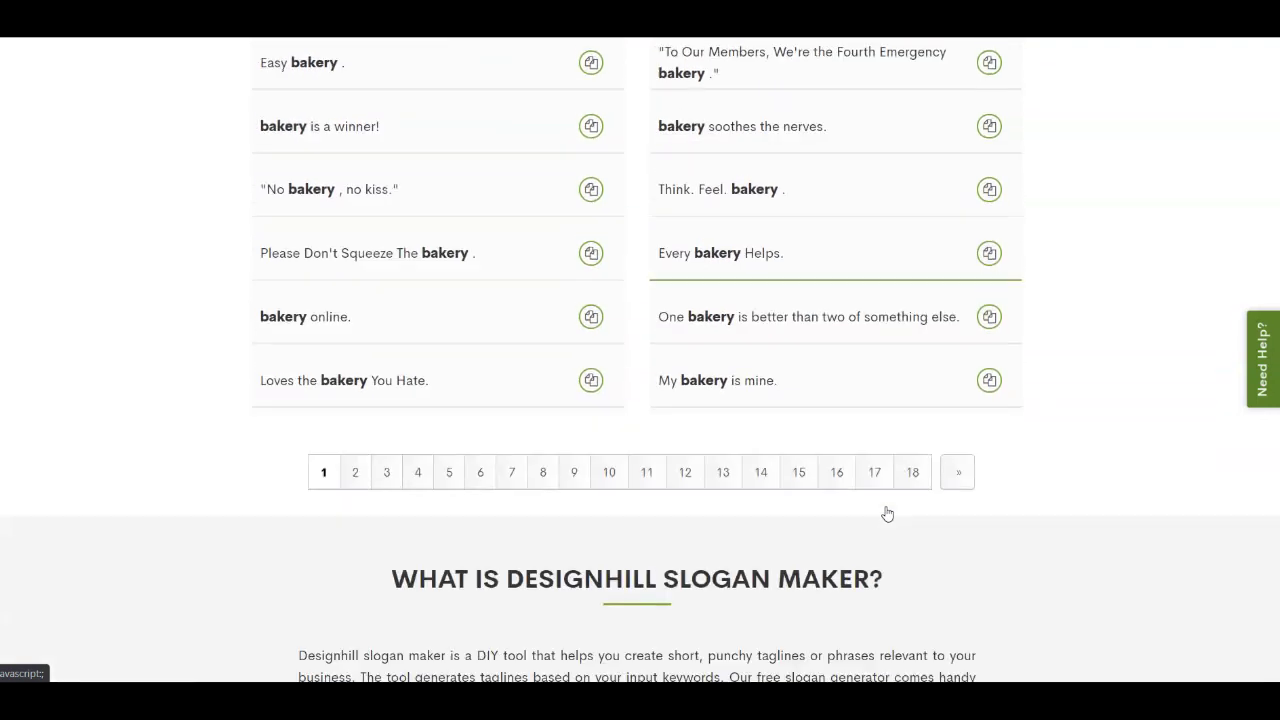
scroll(814, 491, up, 5)
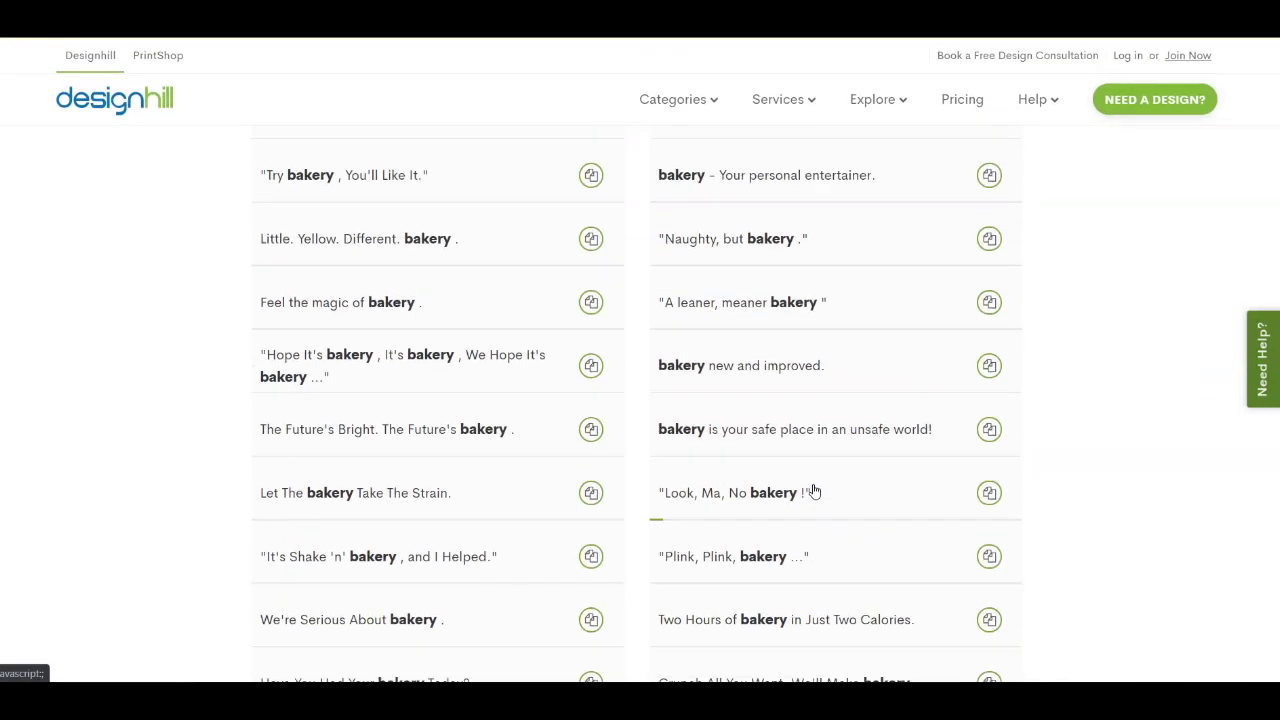
scroll(814, 491, up, 2)
scroll(808, 537, up, 1)
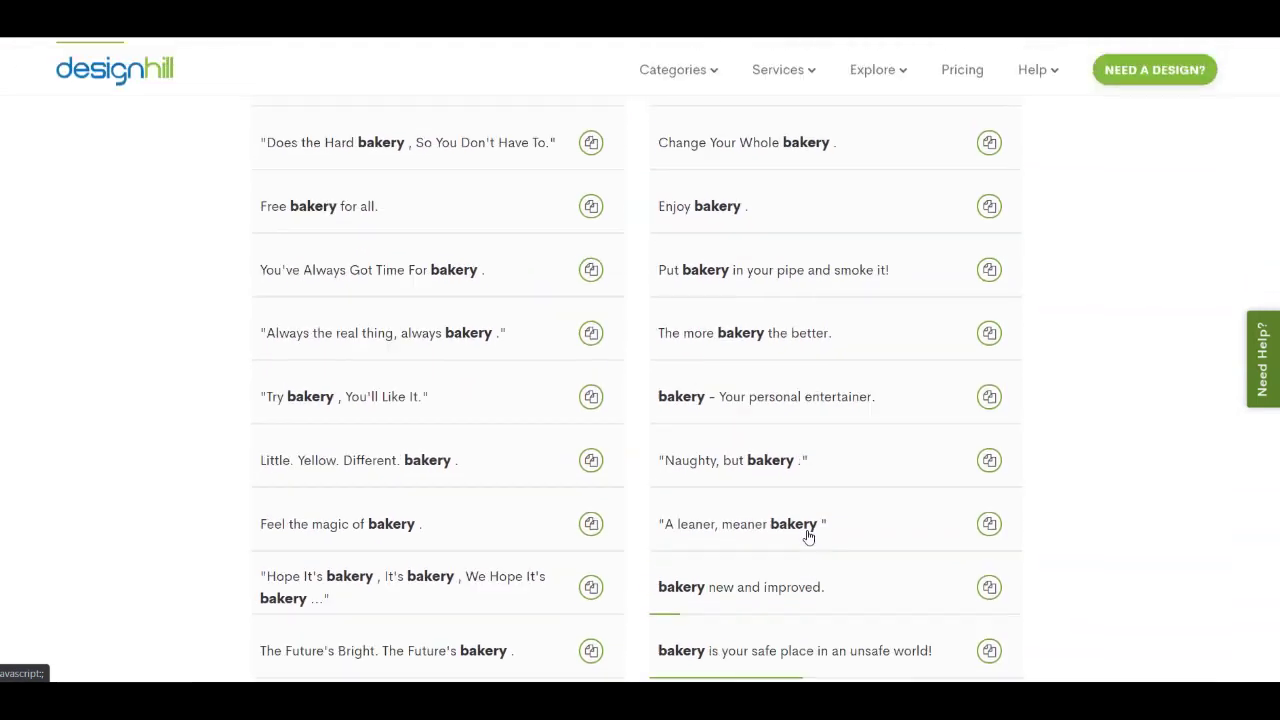
scroll(806, 540, up, 3)
scroll(788, 575, up, 5)
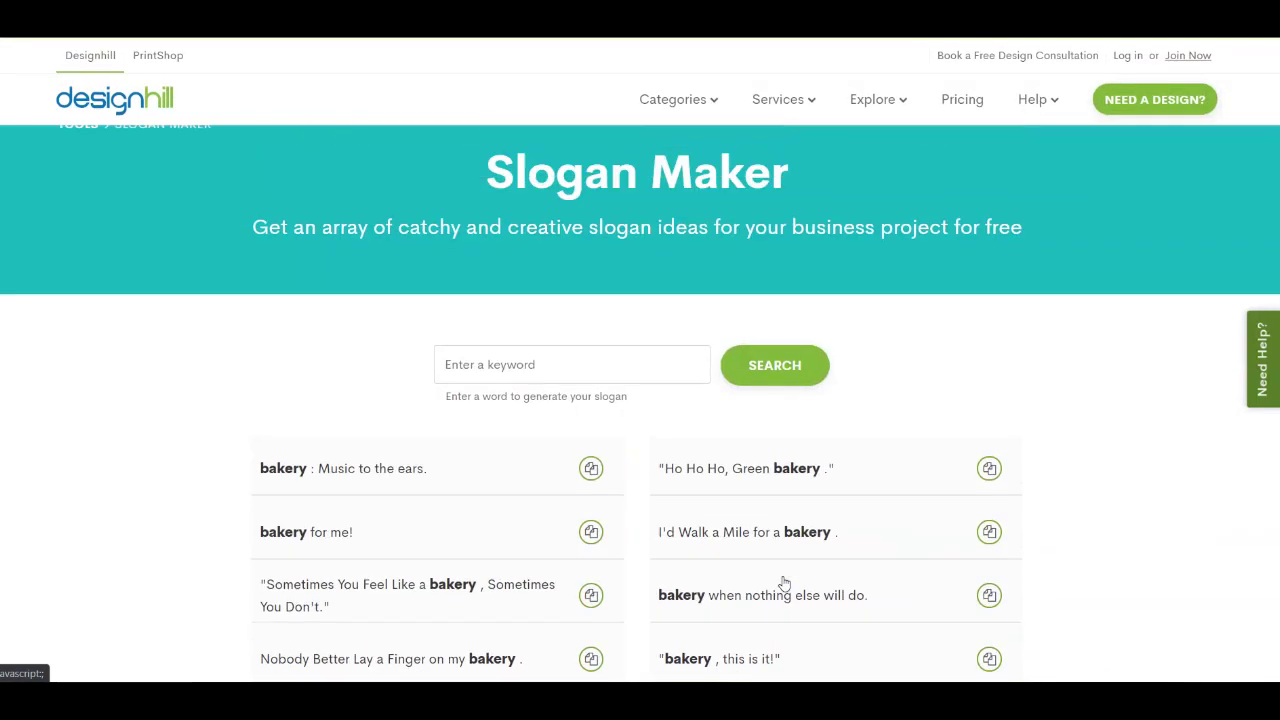
click(617, 387)
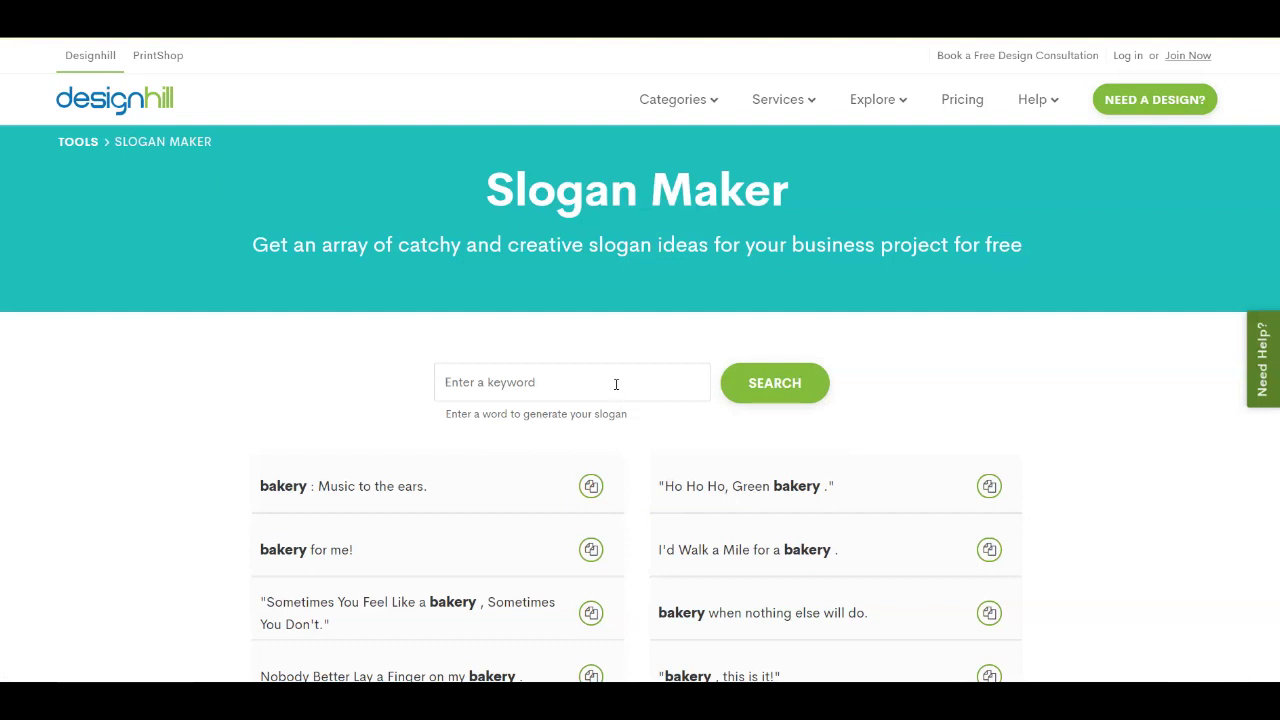